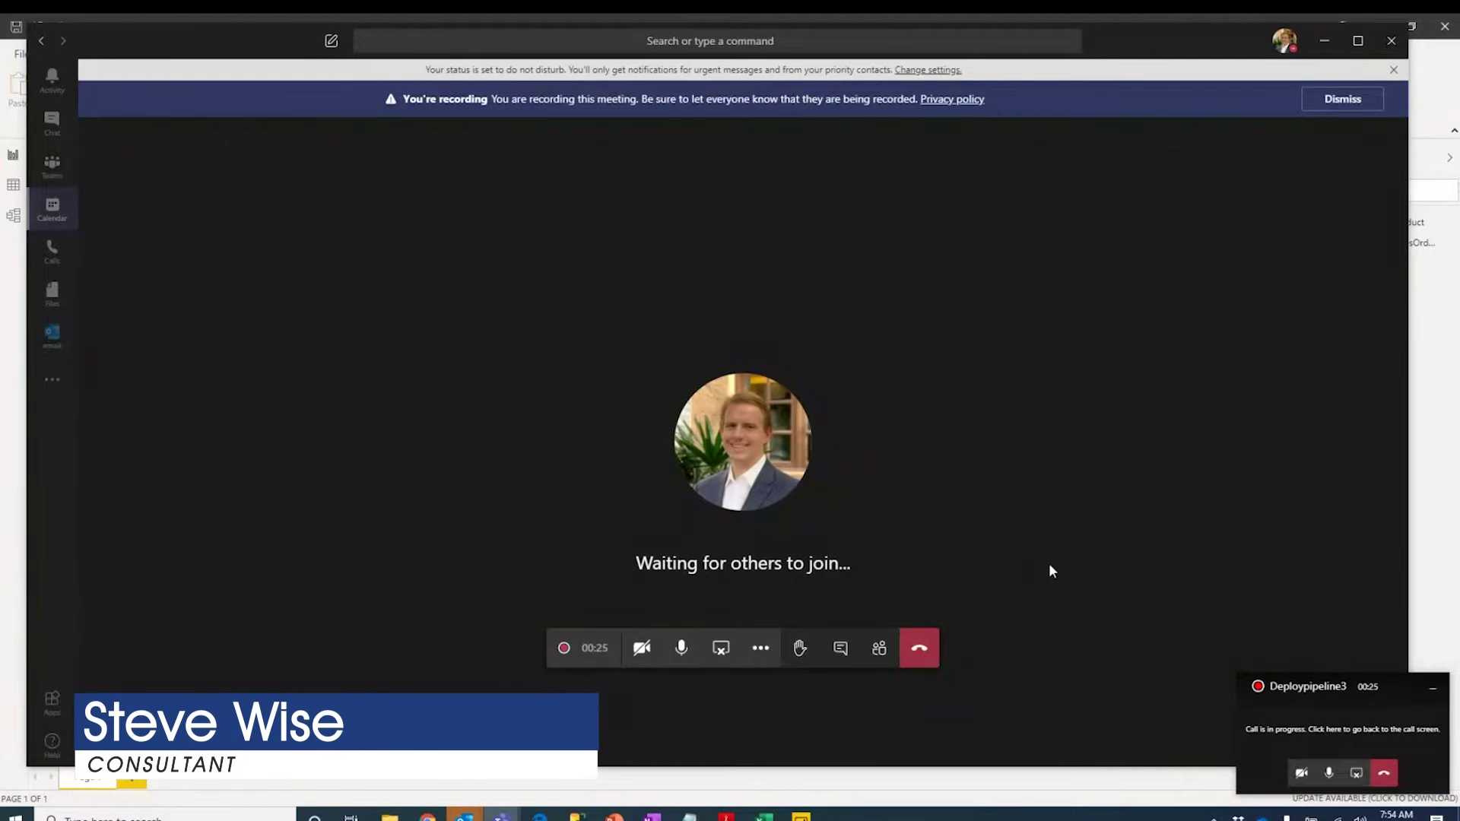
Step: Minimize the Teams meeting window to reveal the Deploy_AED report in Power BI Desktop
left_click(1323, 48)
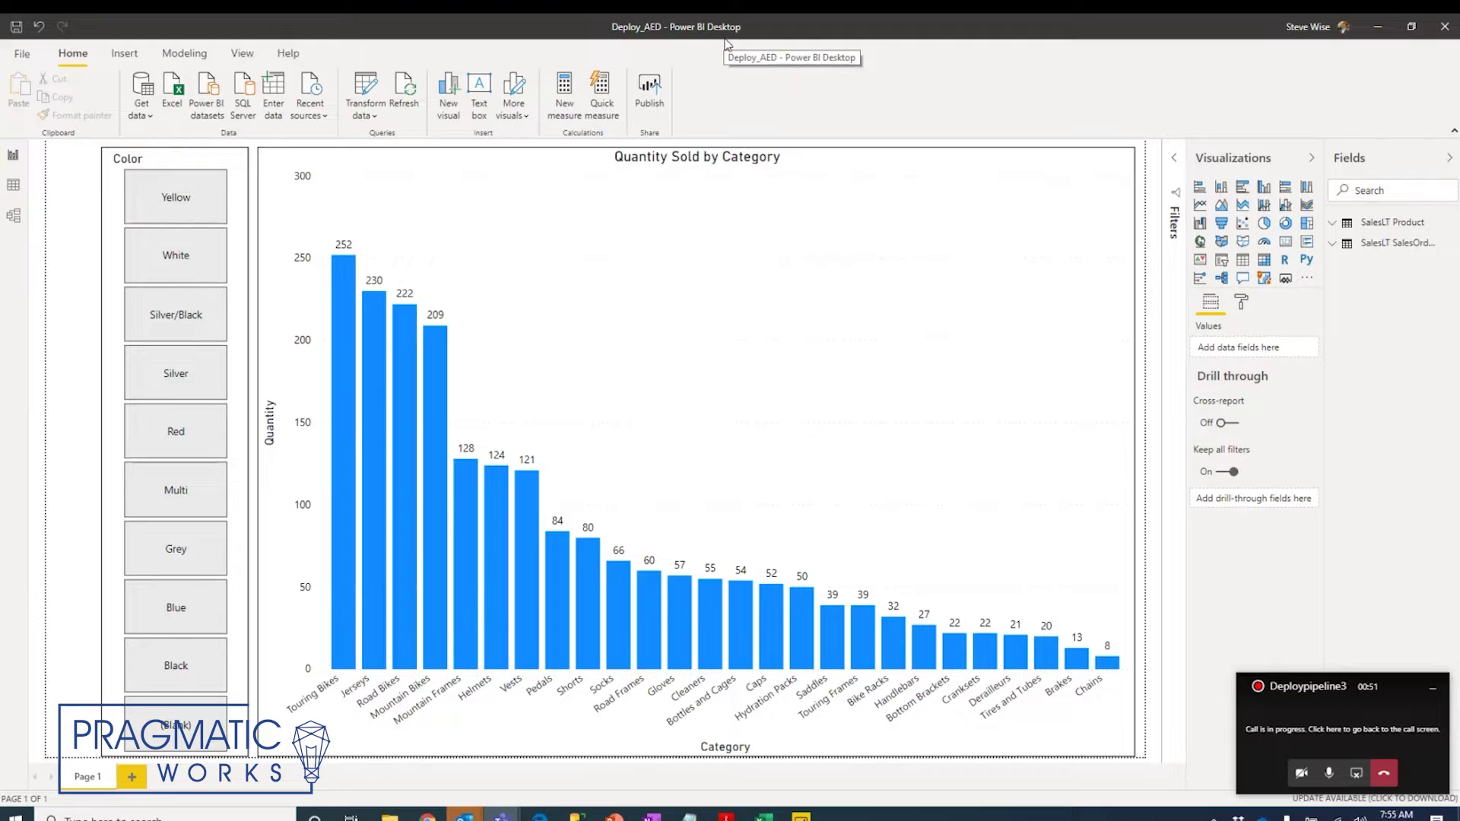
Step: Check the Database parameter's DEV/PROD choices, cancel without changes, then switch to Power BI in Chrome
left_click(373, 117)
left_click(395, 187)
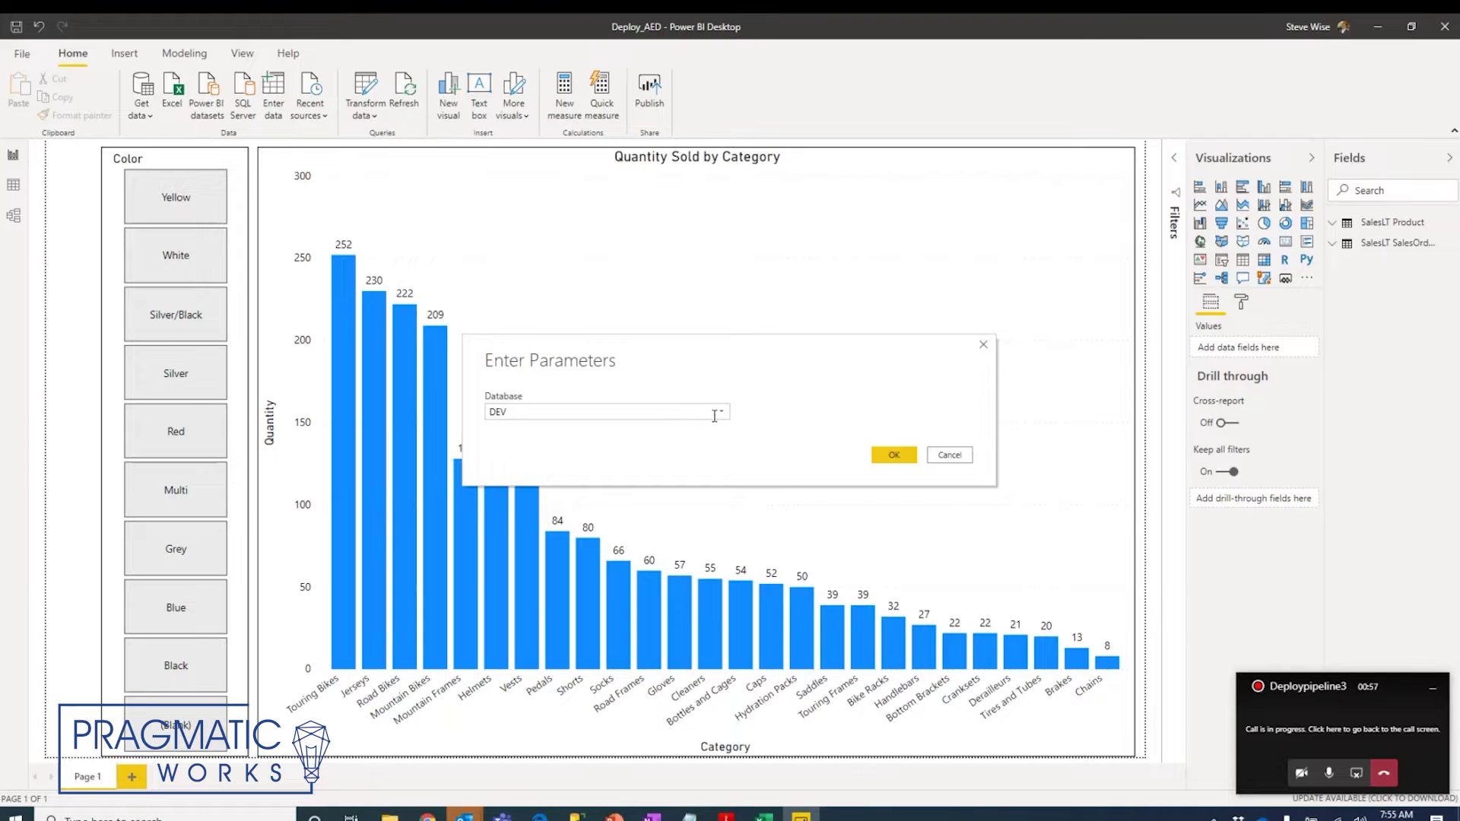
left_click(720, 412)
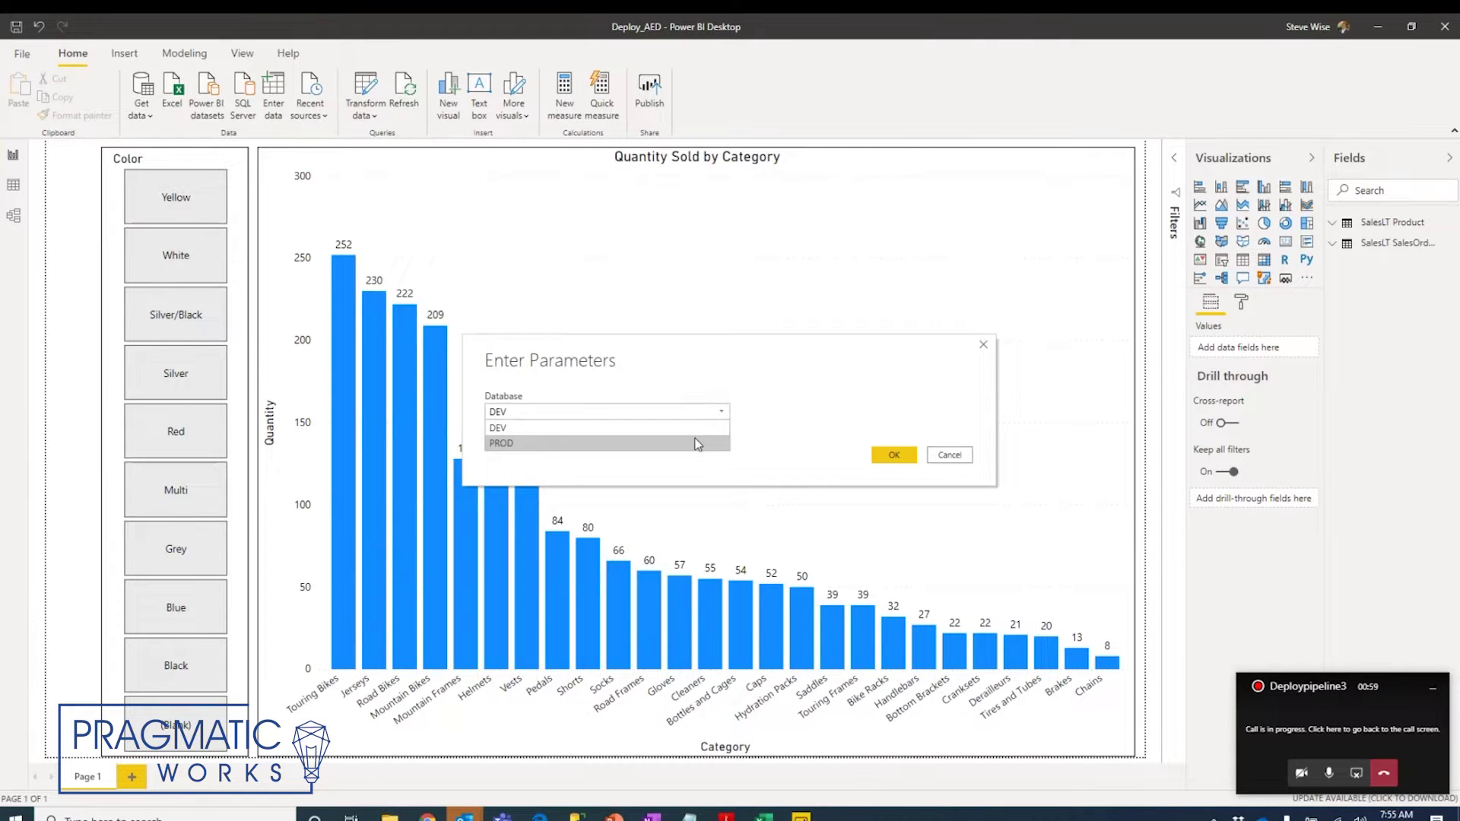
left_click(912, 300)
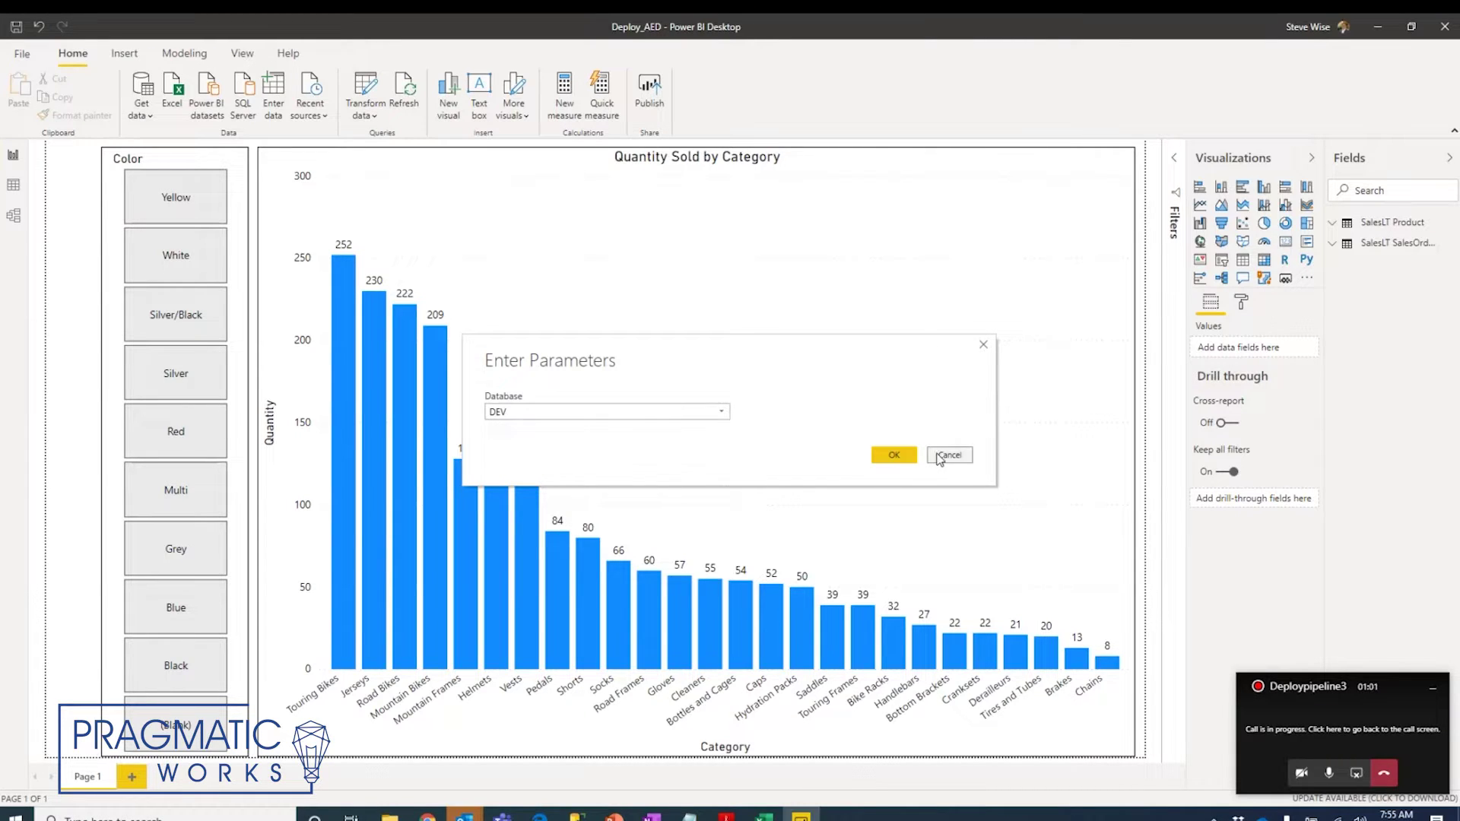
left_click(942, 456)
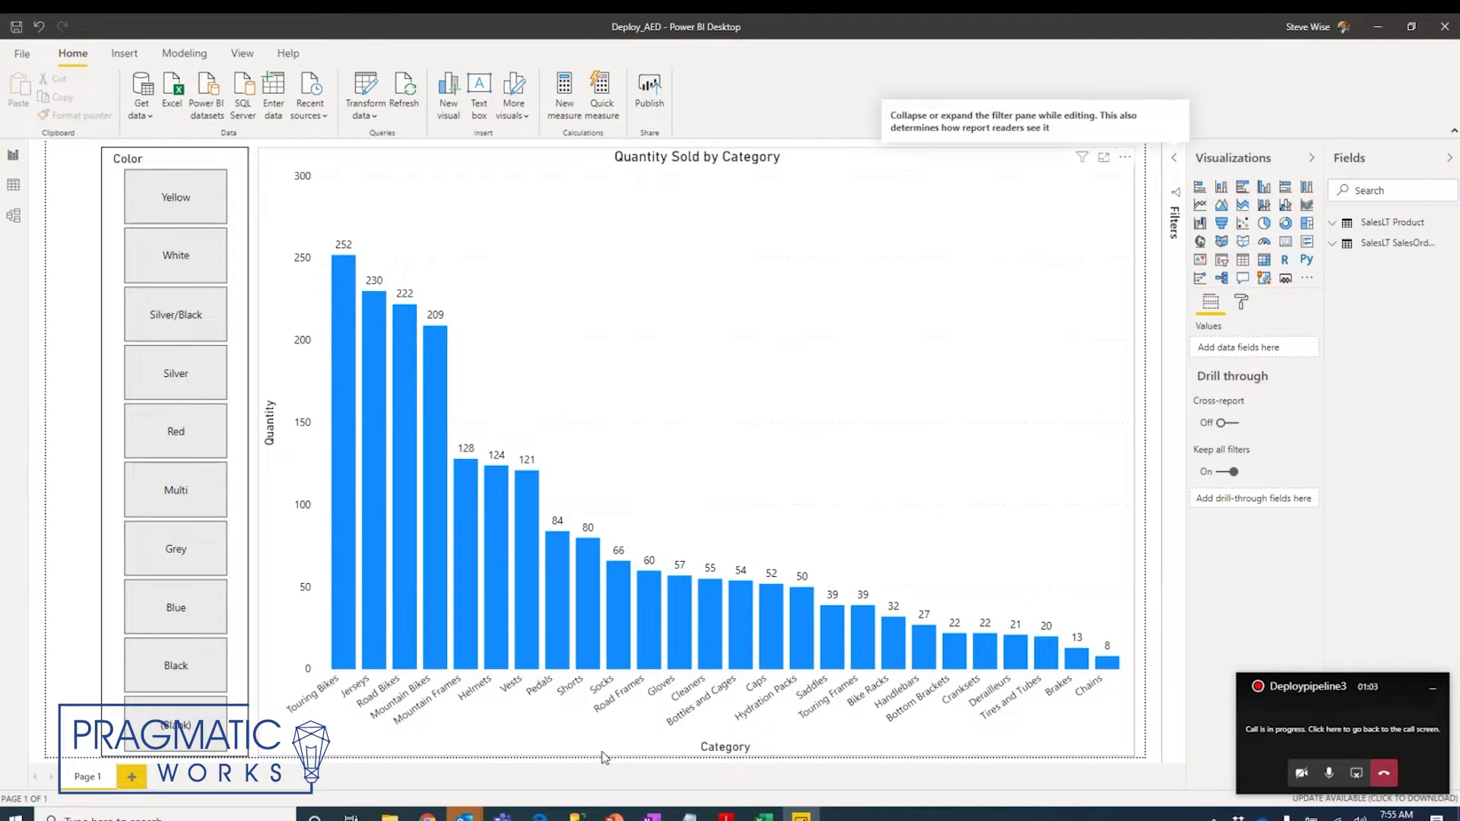
mouse_move(427, 815)
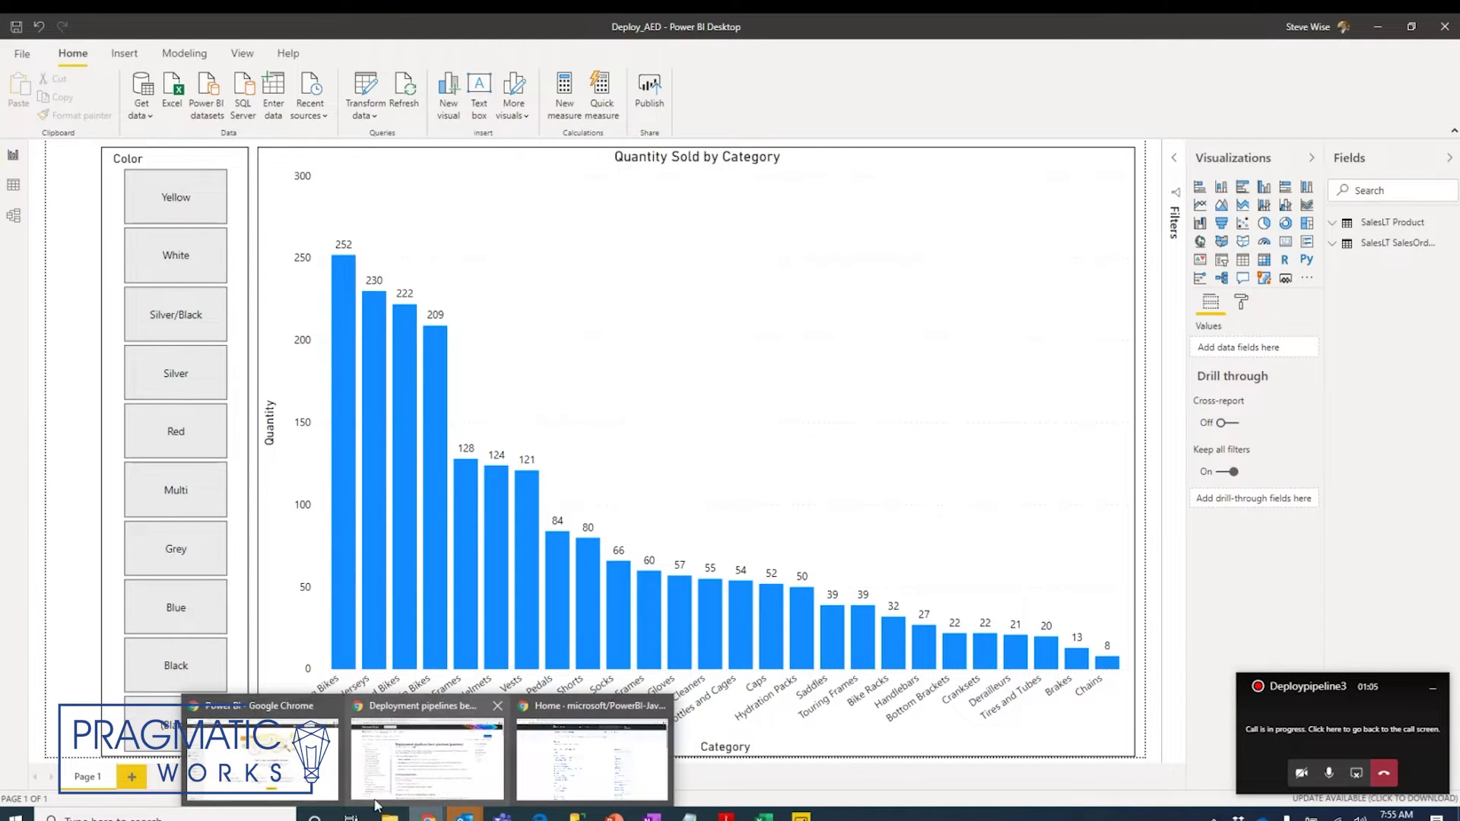
left_click(303, 783)
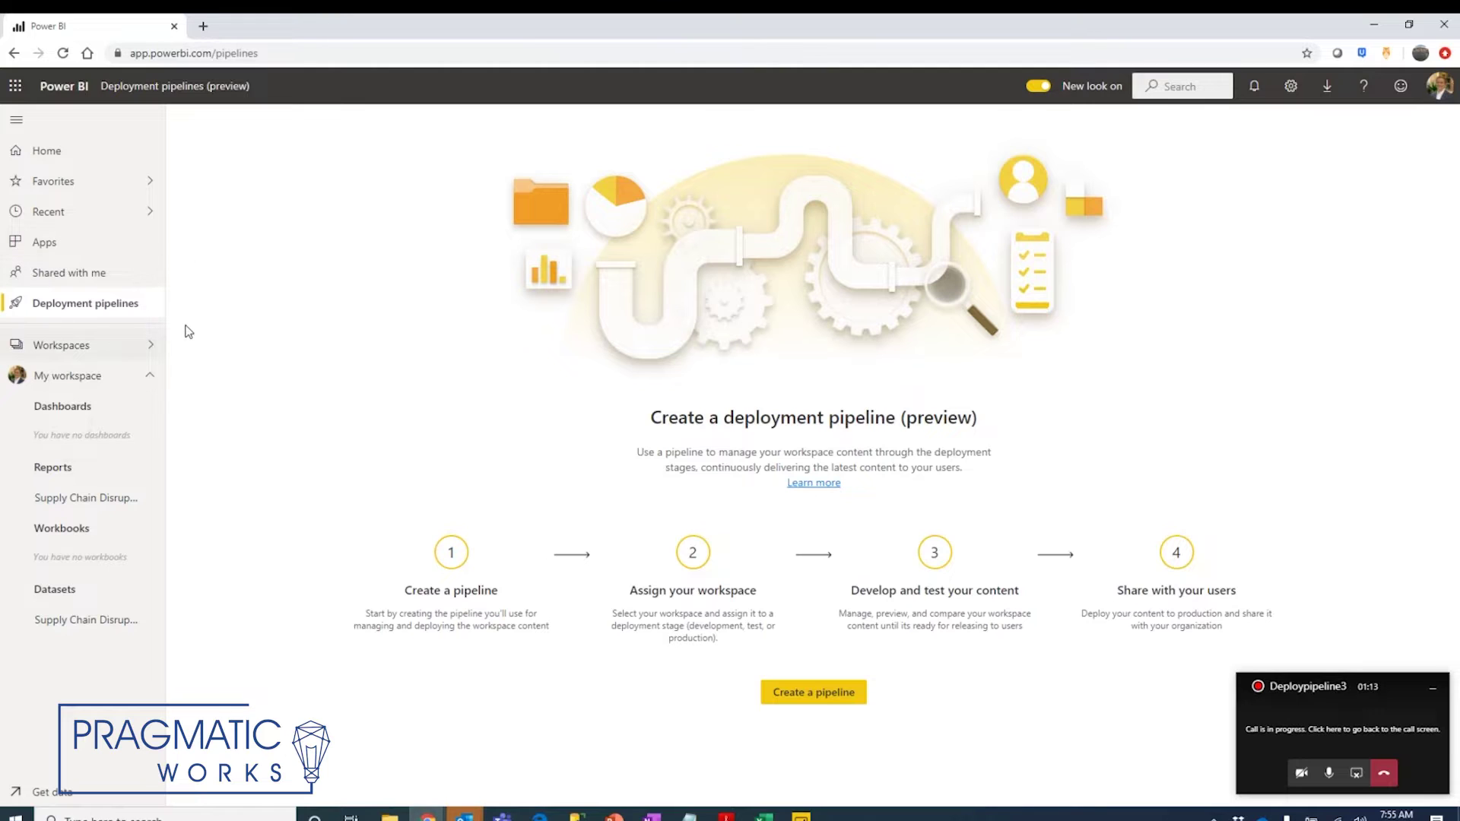
Step: Browse the Workspaces list, close it, and start creating a new deployment pipeline
left_click(108, 348)
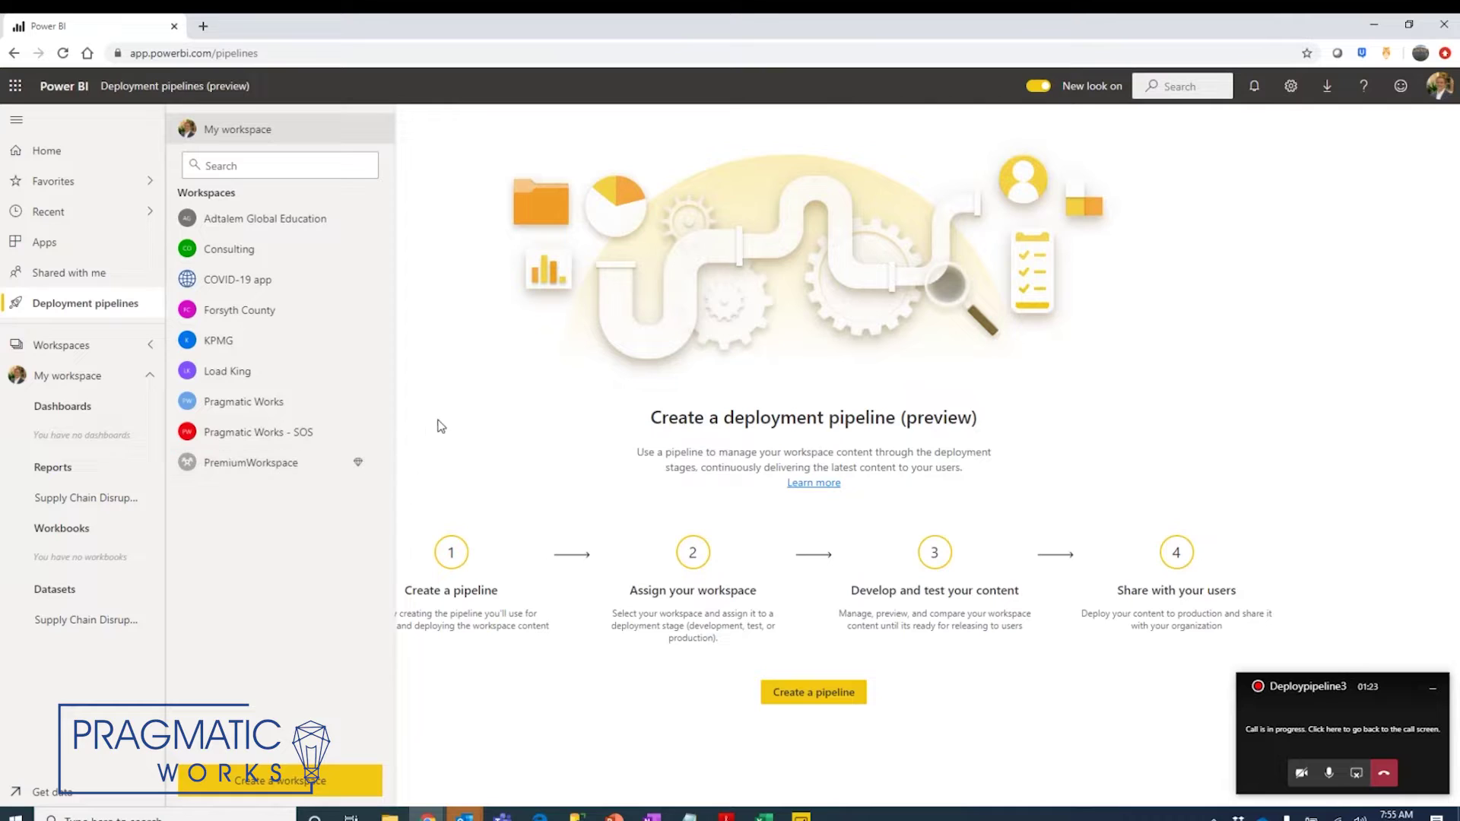
left_click(462, 420)
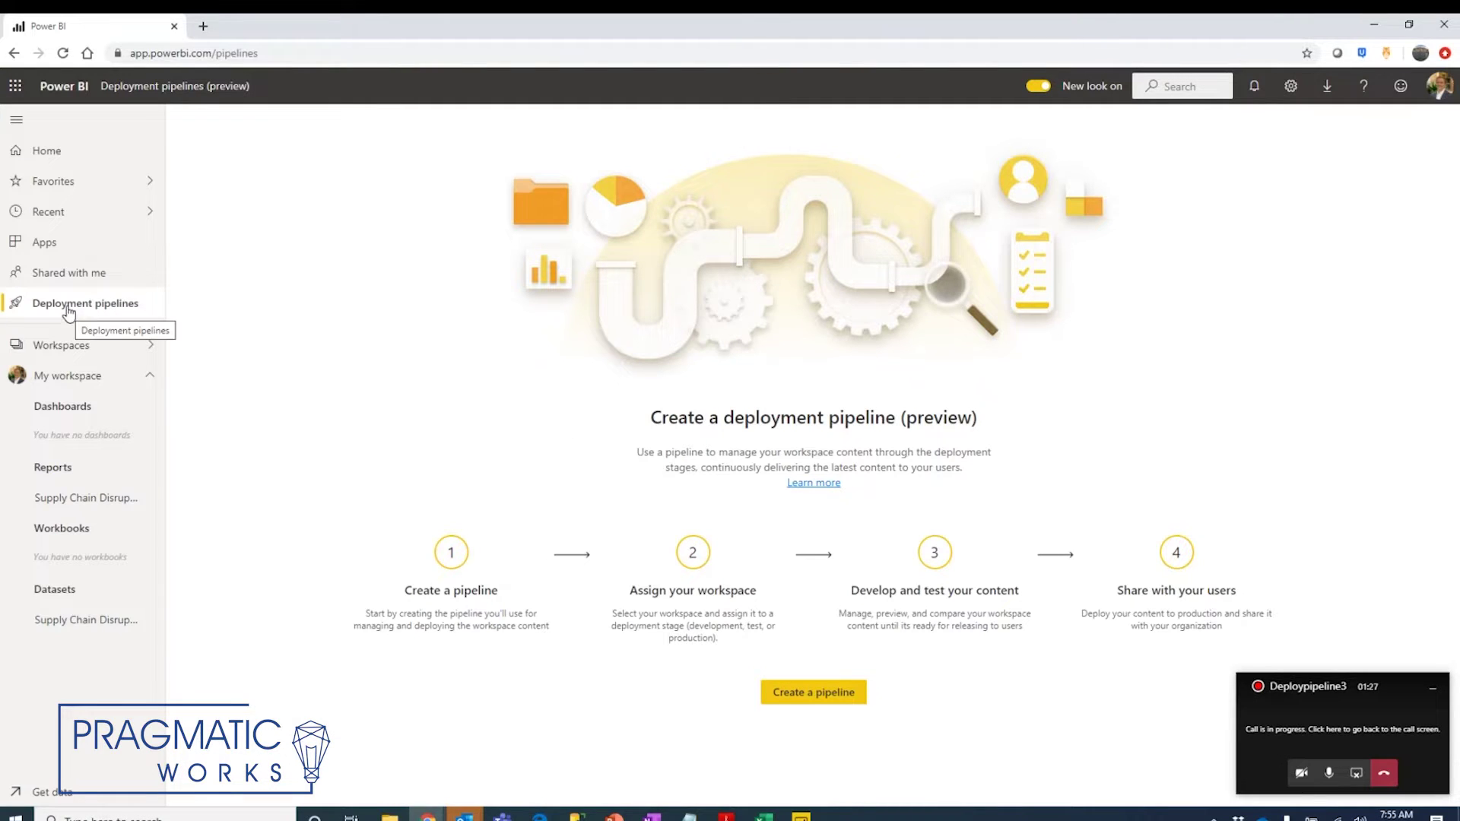
left_click(795, 701)
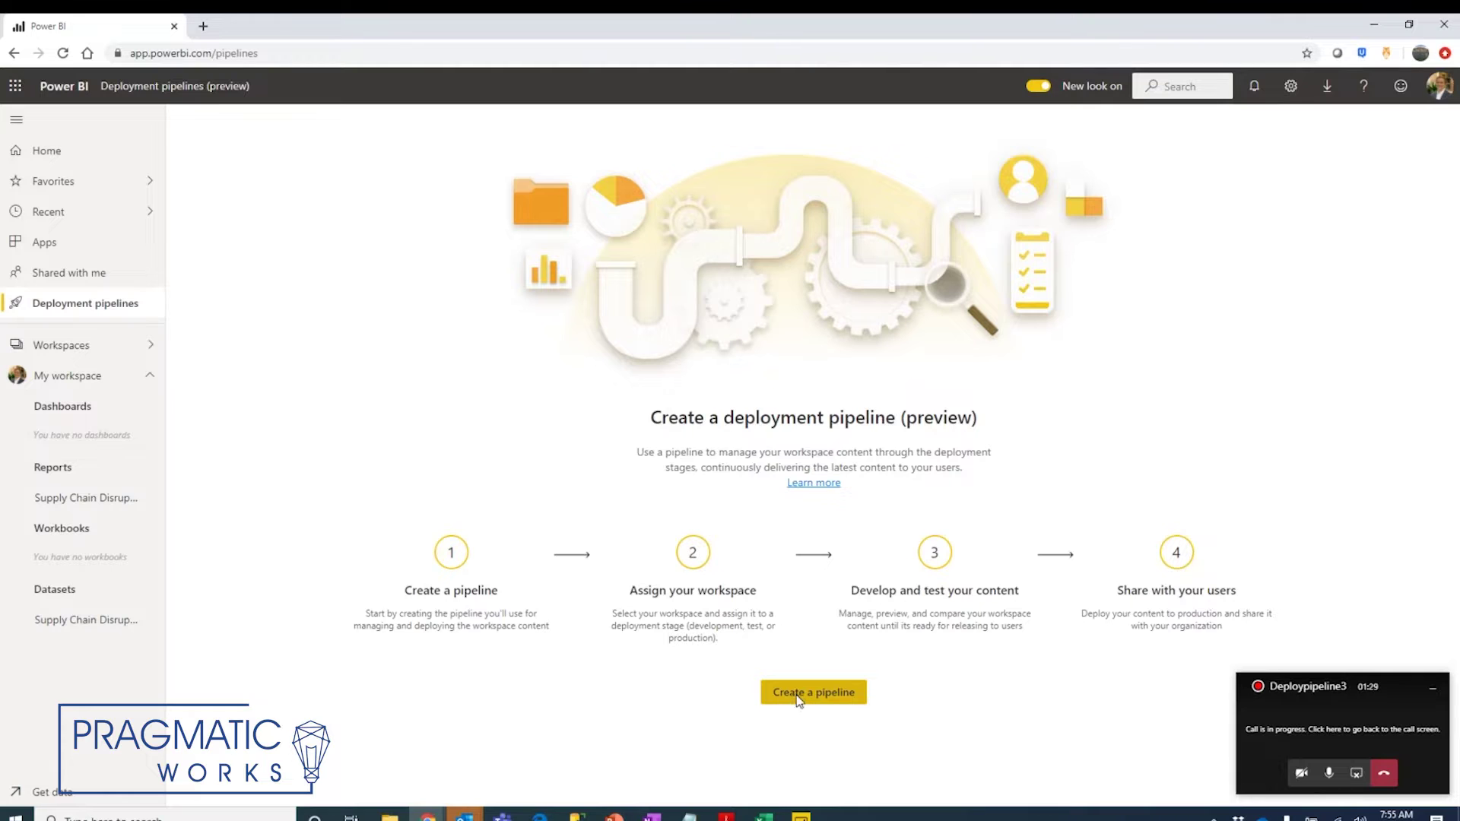
Step: Name the pipeline PipelineAED and create it
type("PipelineAED")
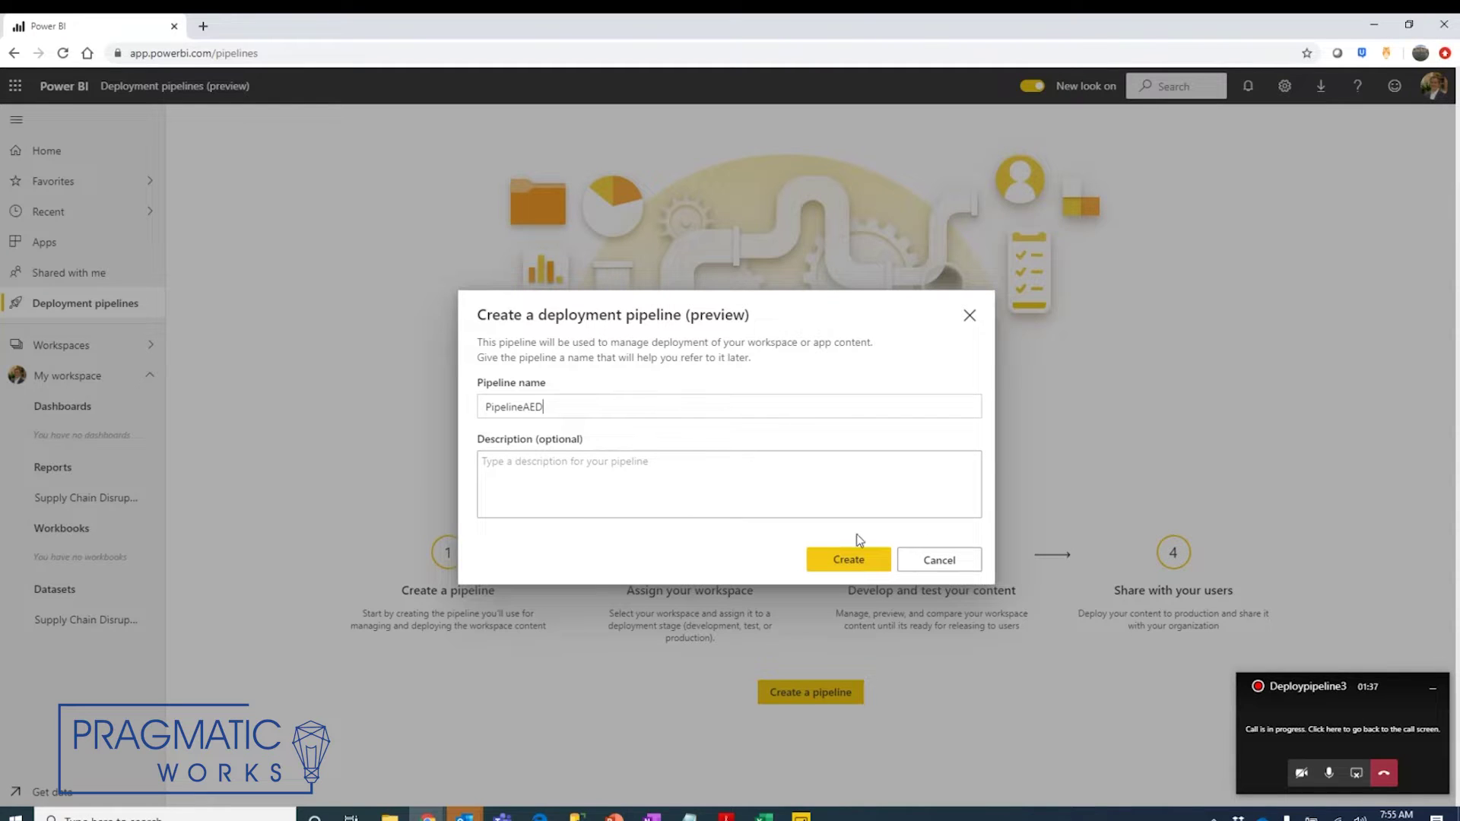
left_click(855, 558)
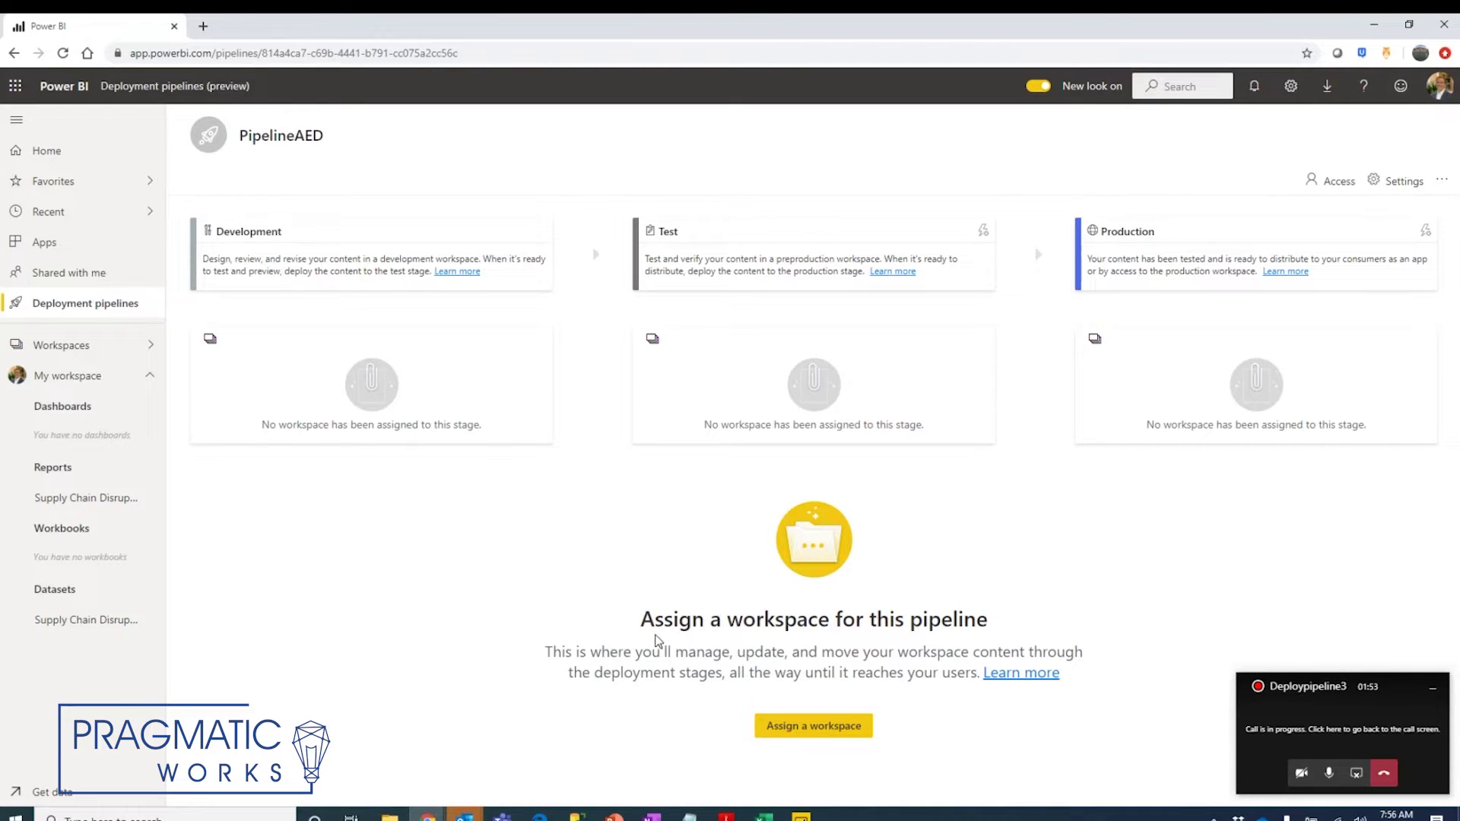
Step: Choose PremiumWorkspace from the workspace dropdown and assign it to the Development stage
left_click(821, 726)
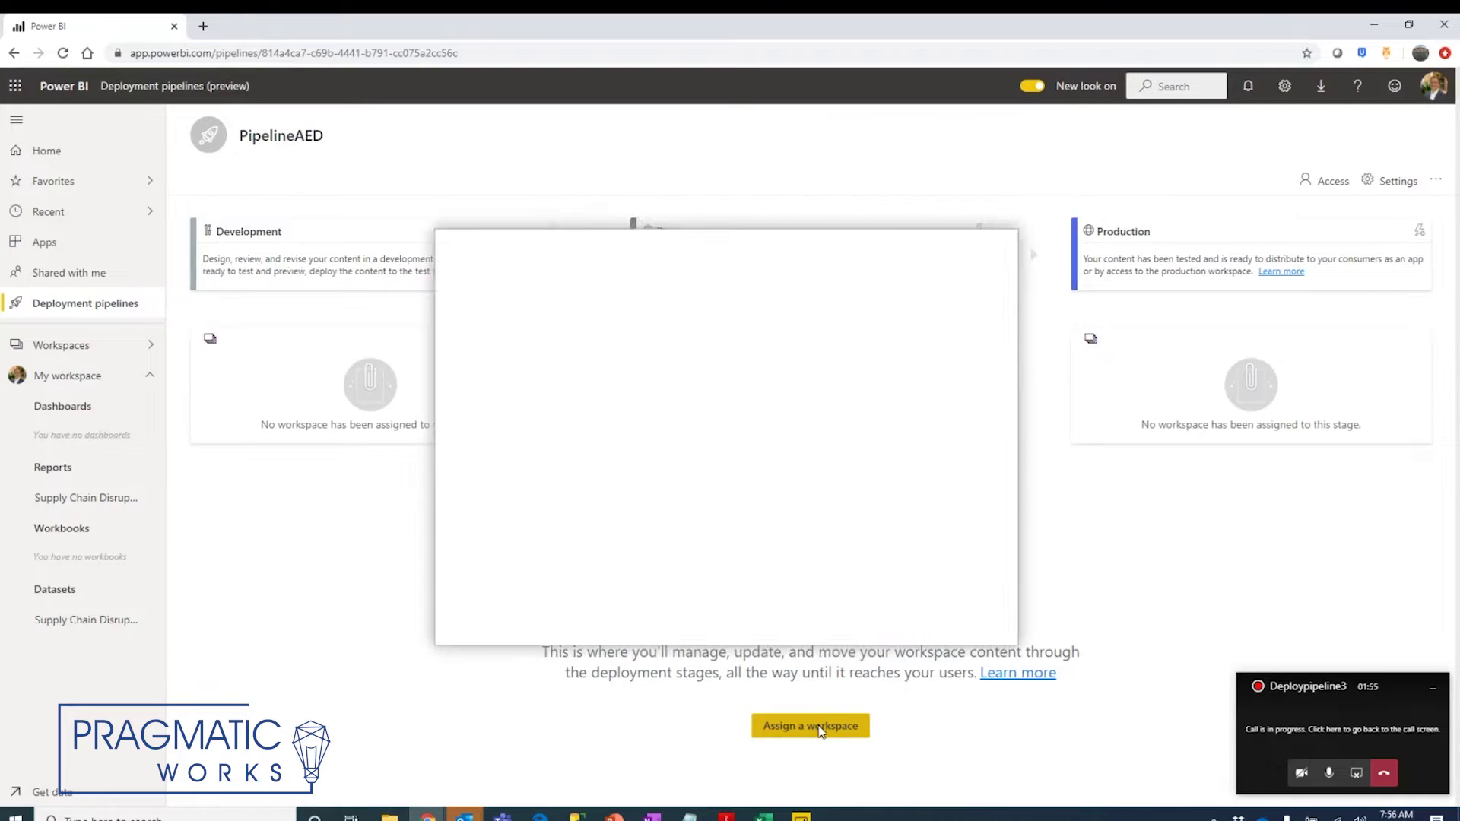
left_click(511, 325)
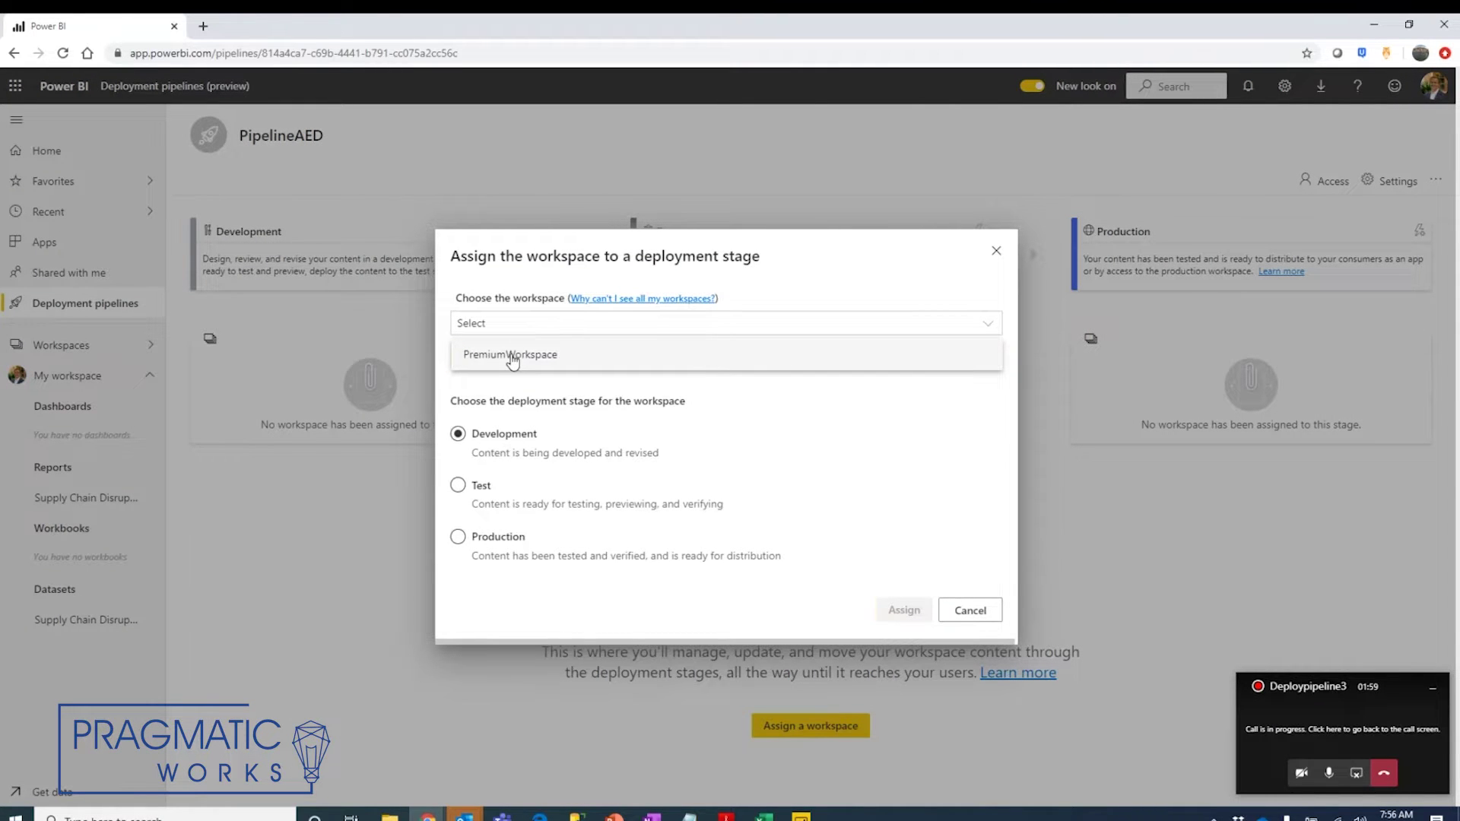
left_click(512, 356)
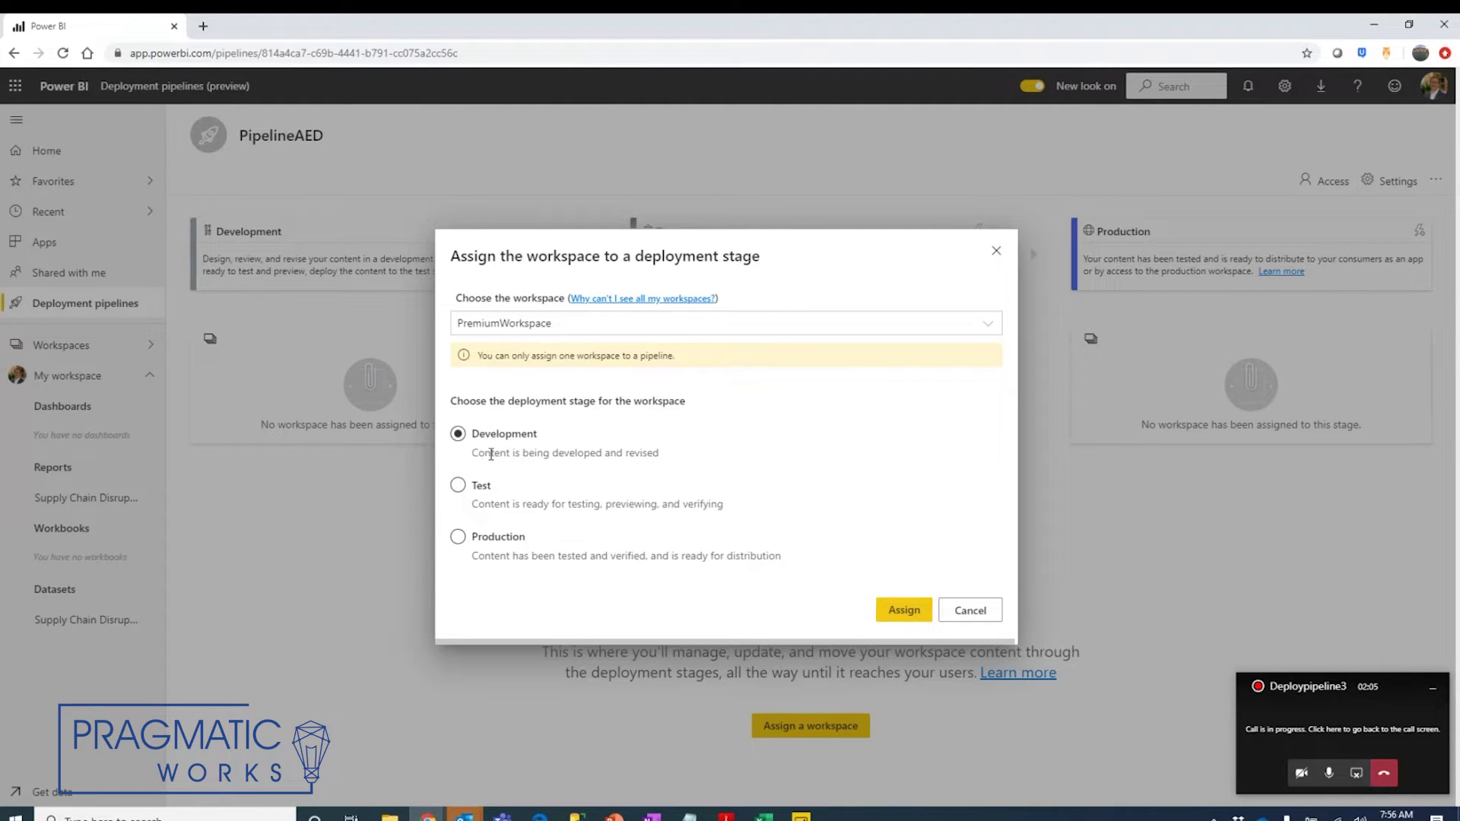
left_click(899, 608)
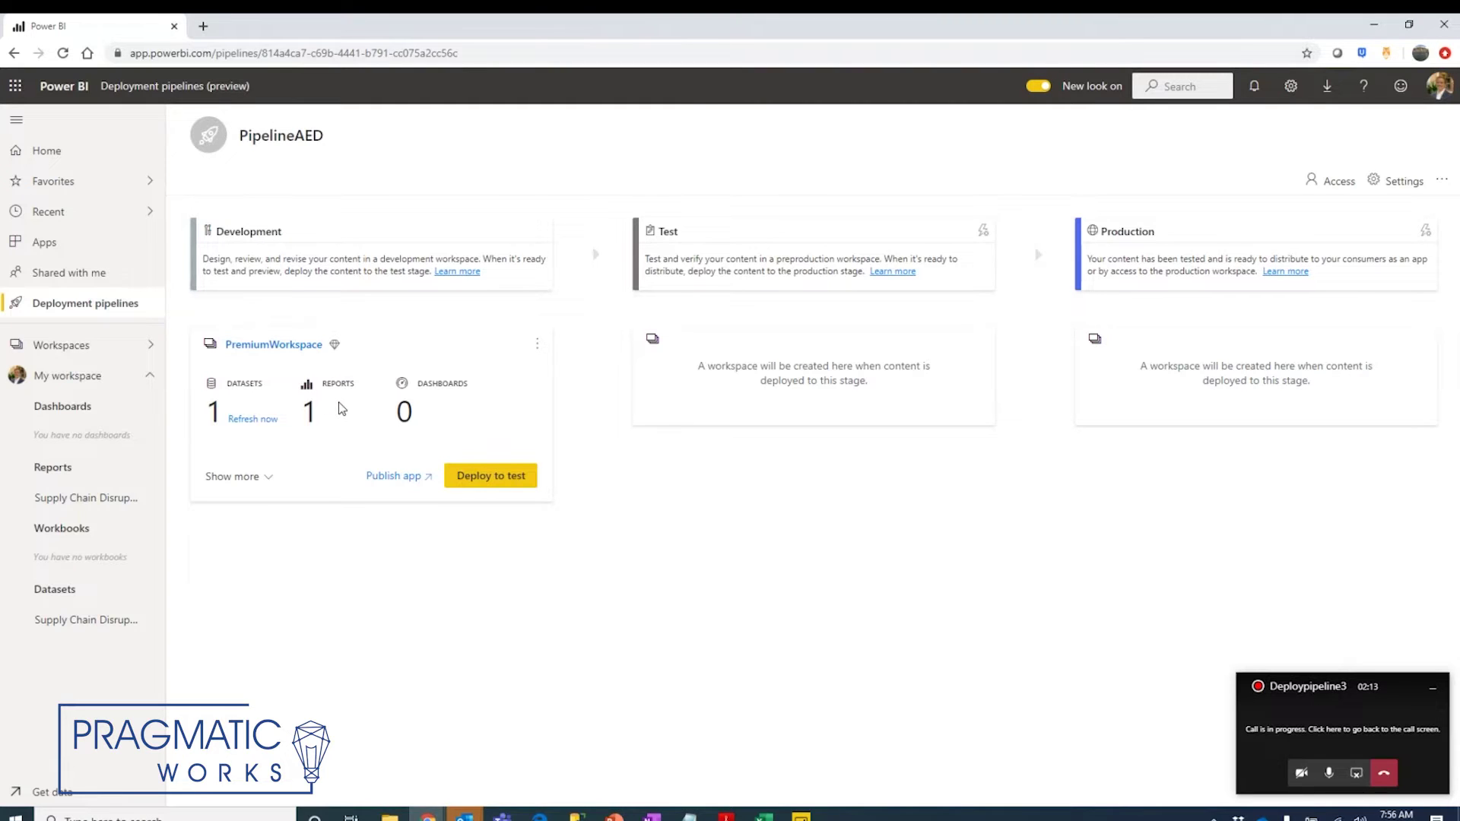
Step: Select the Deploy_AED dataset and report in Development and deploy both to Test
left_click(222, 476)
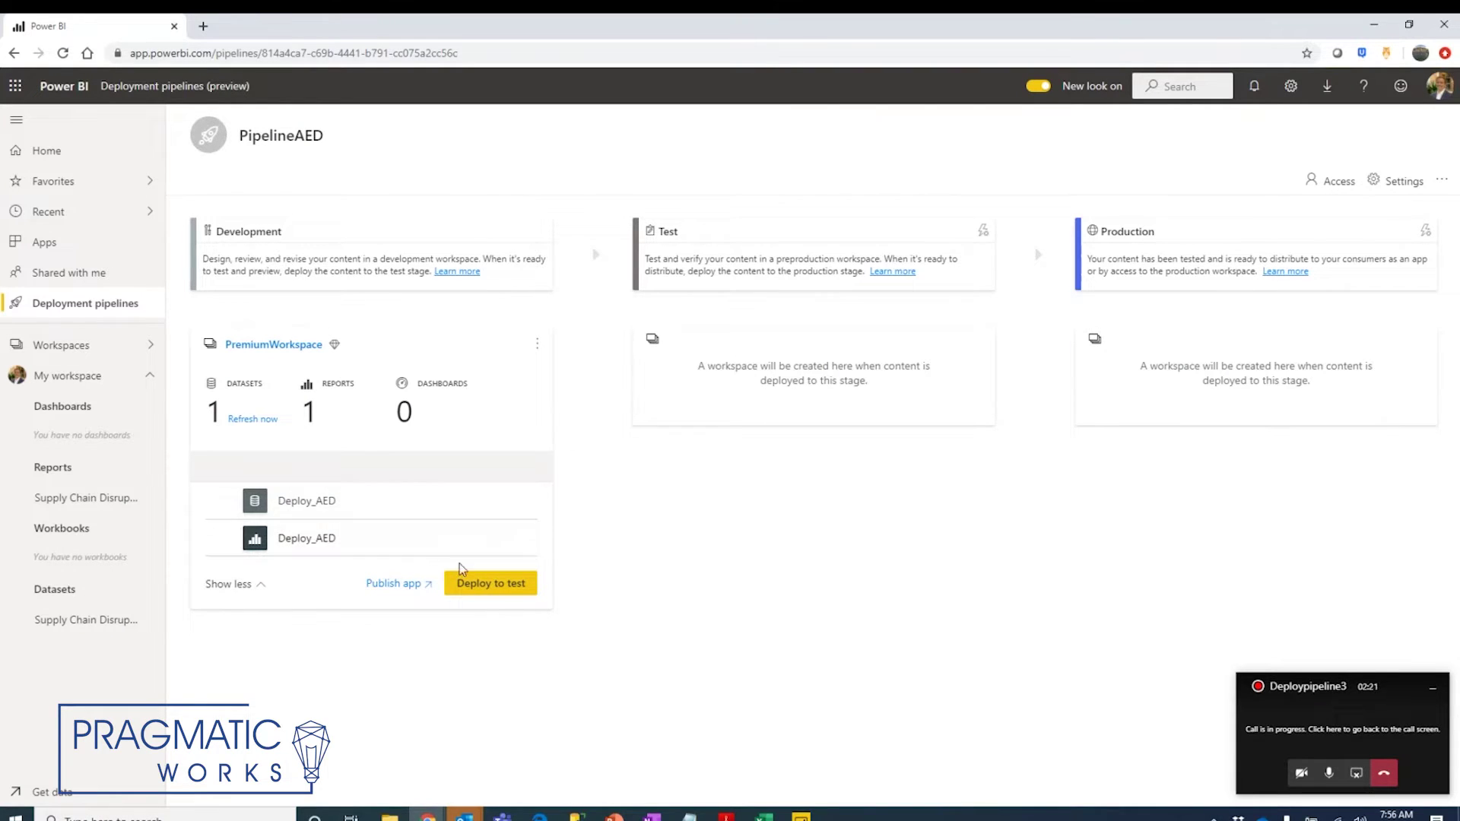
left_click(225, 501)
left_click(225, 538)
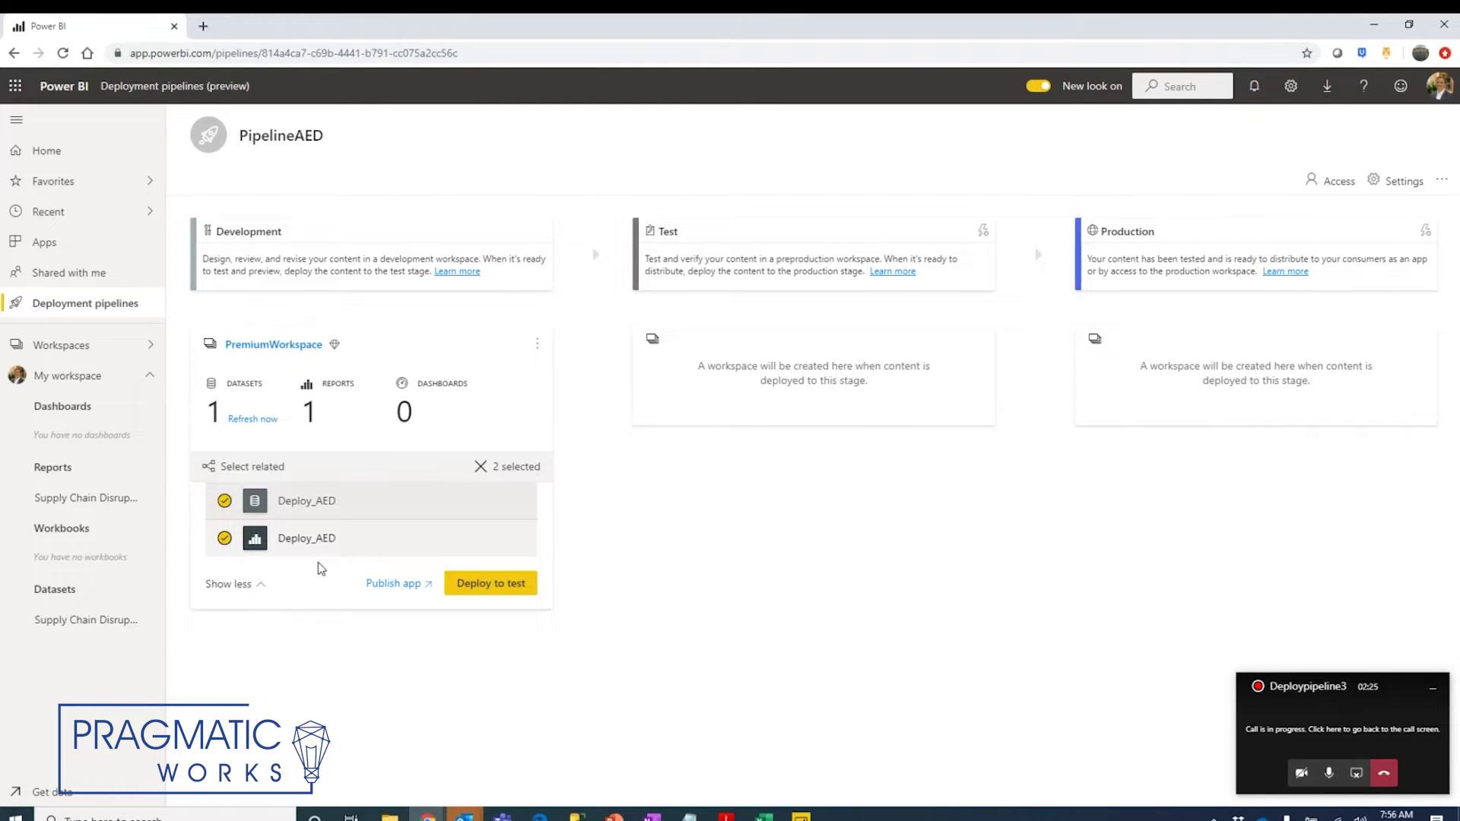
left_click(482, 589)
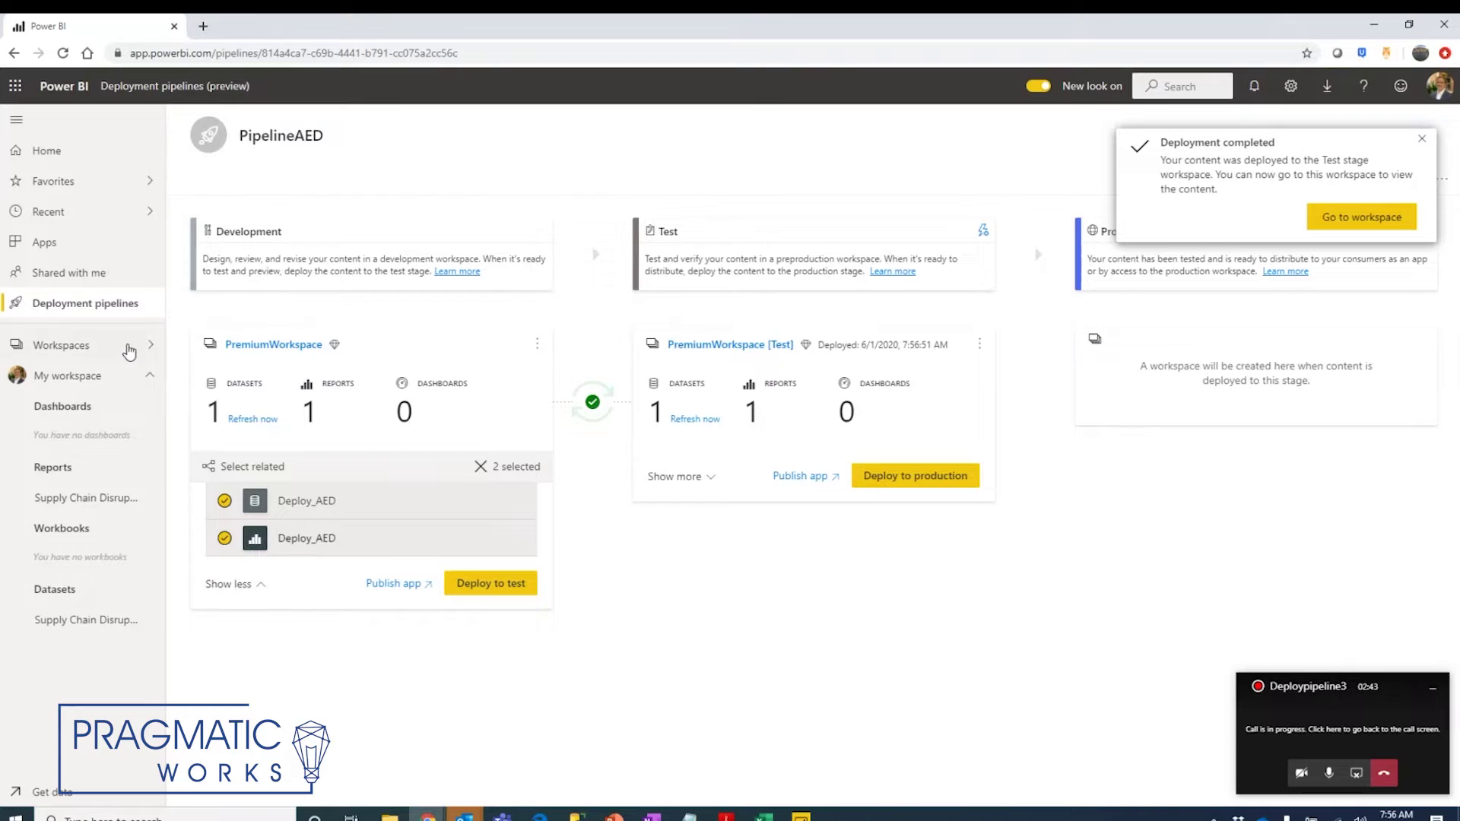
Step: Check the Workspaces list, dismiss the deployment-completed notice, and open the Test stage's deployment settings
left_click(101, 353)
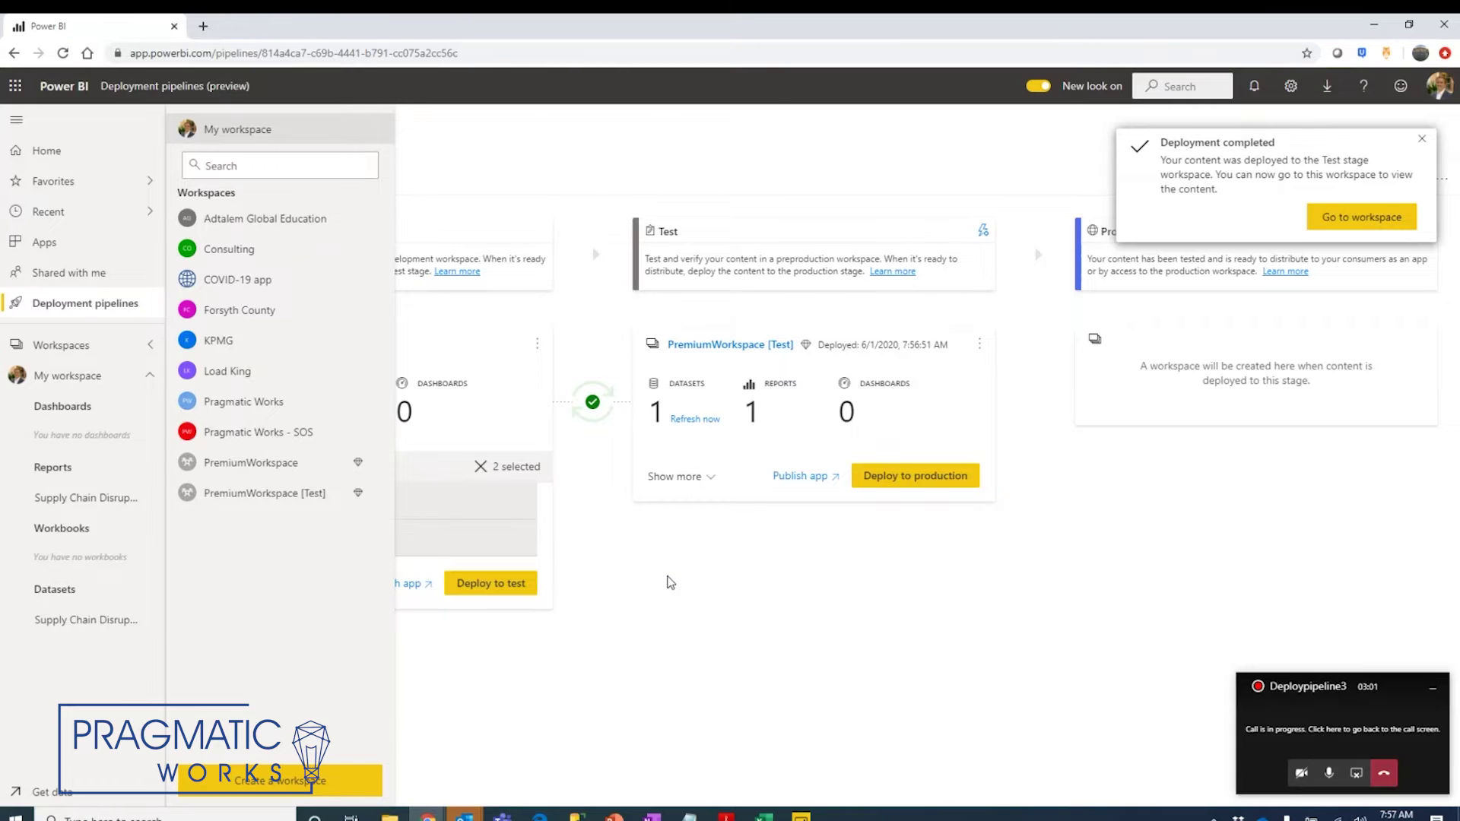
left_click(671, 582)
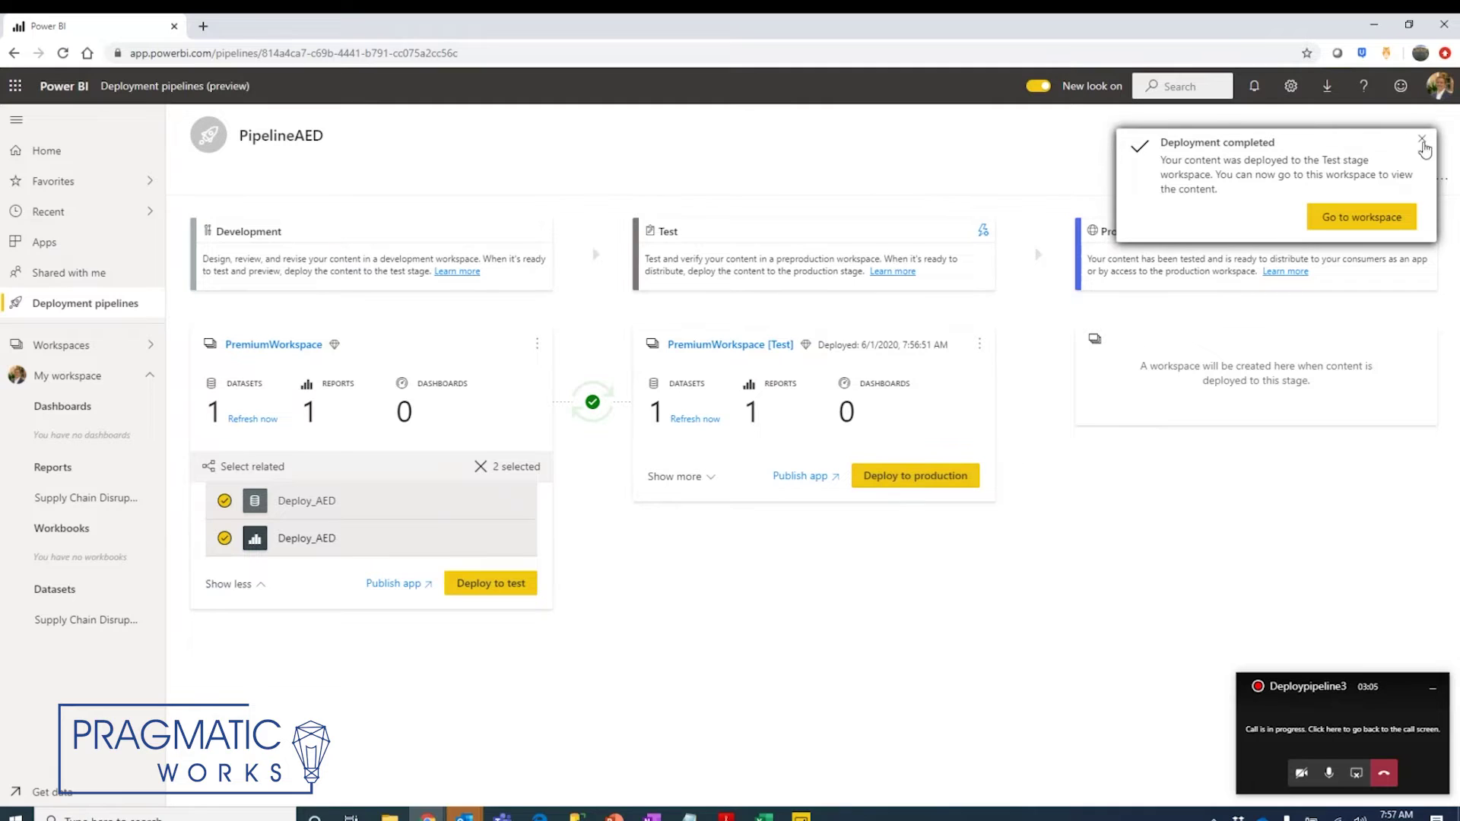
left_click(1421, 141)
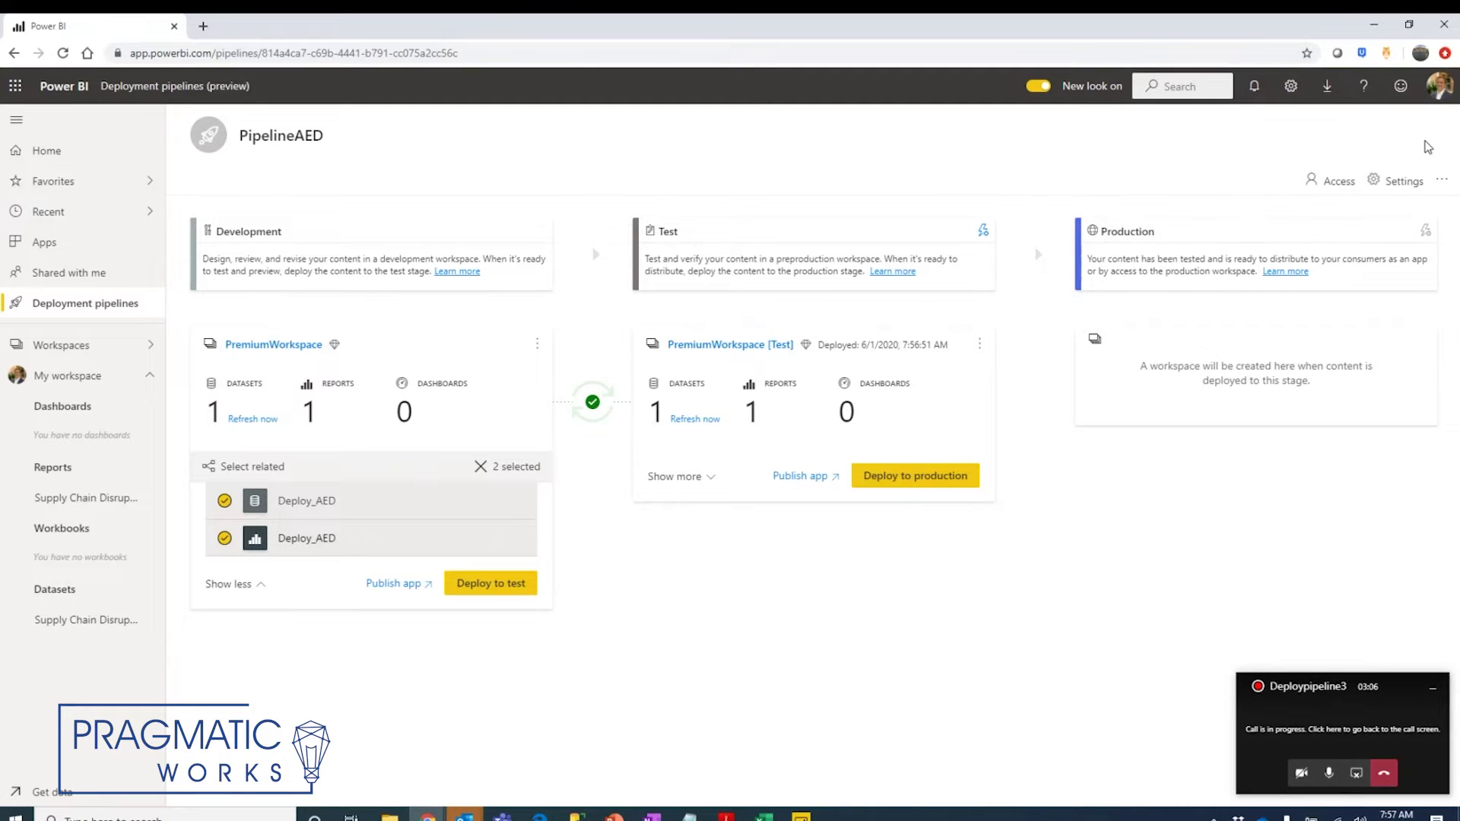
left_click(983, 232)
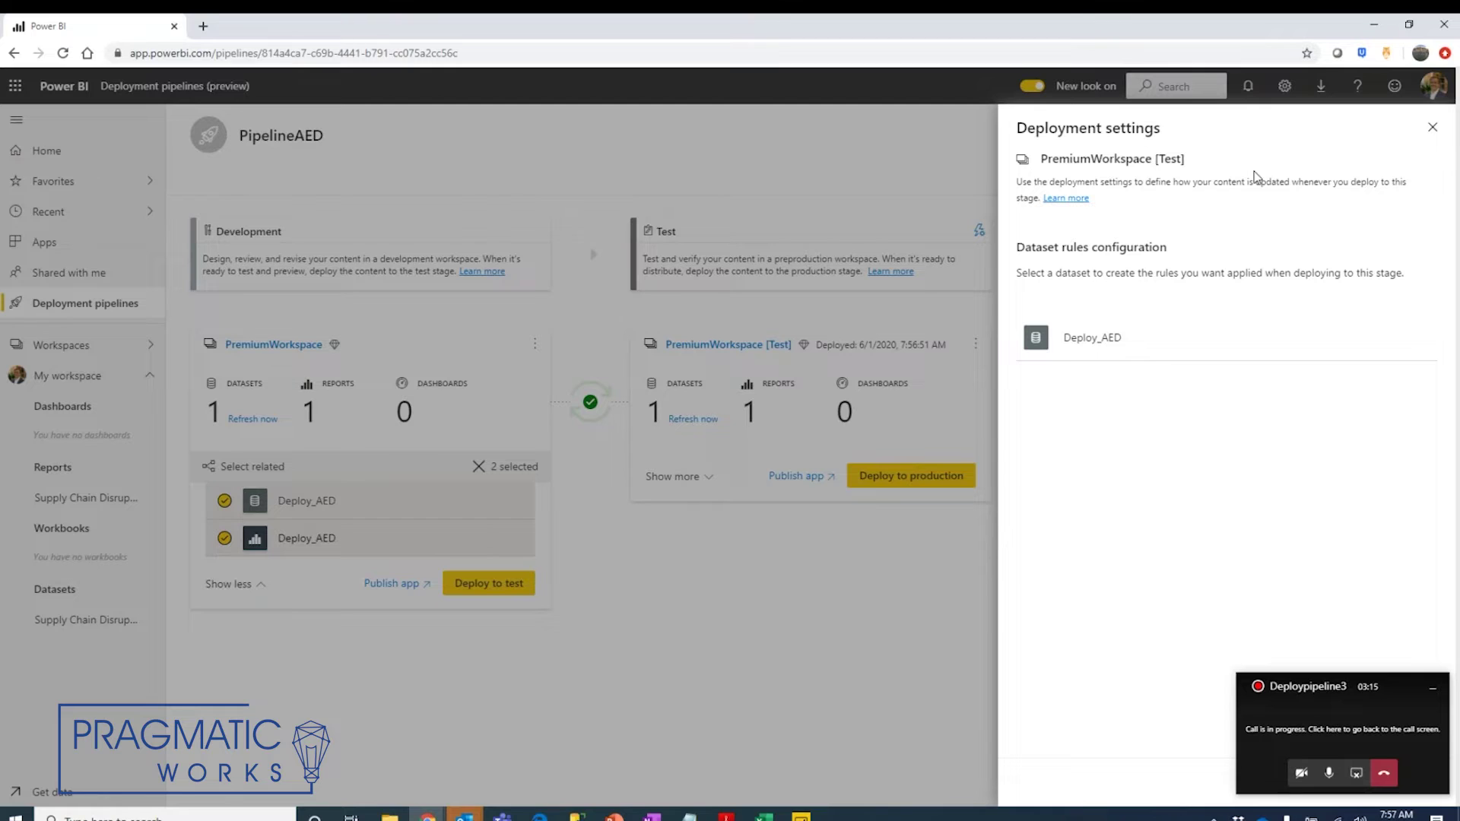
Step: Close Test settings, deploy Test content to Production, and list the Production items
left_click(1430, 130)
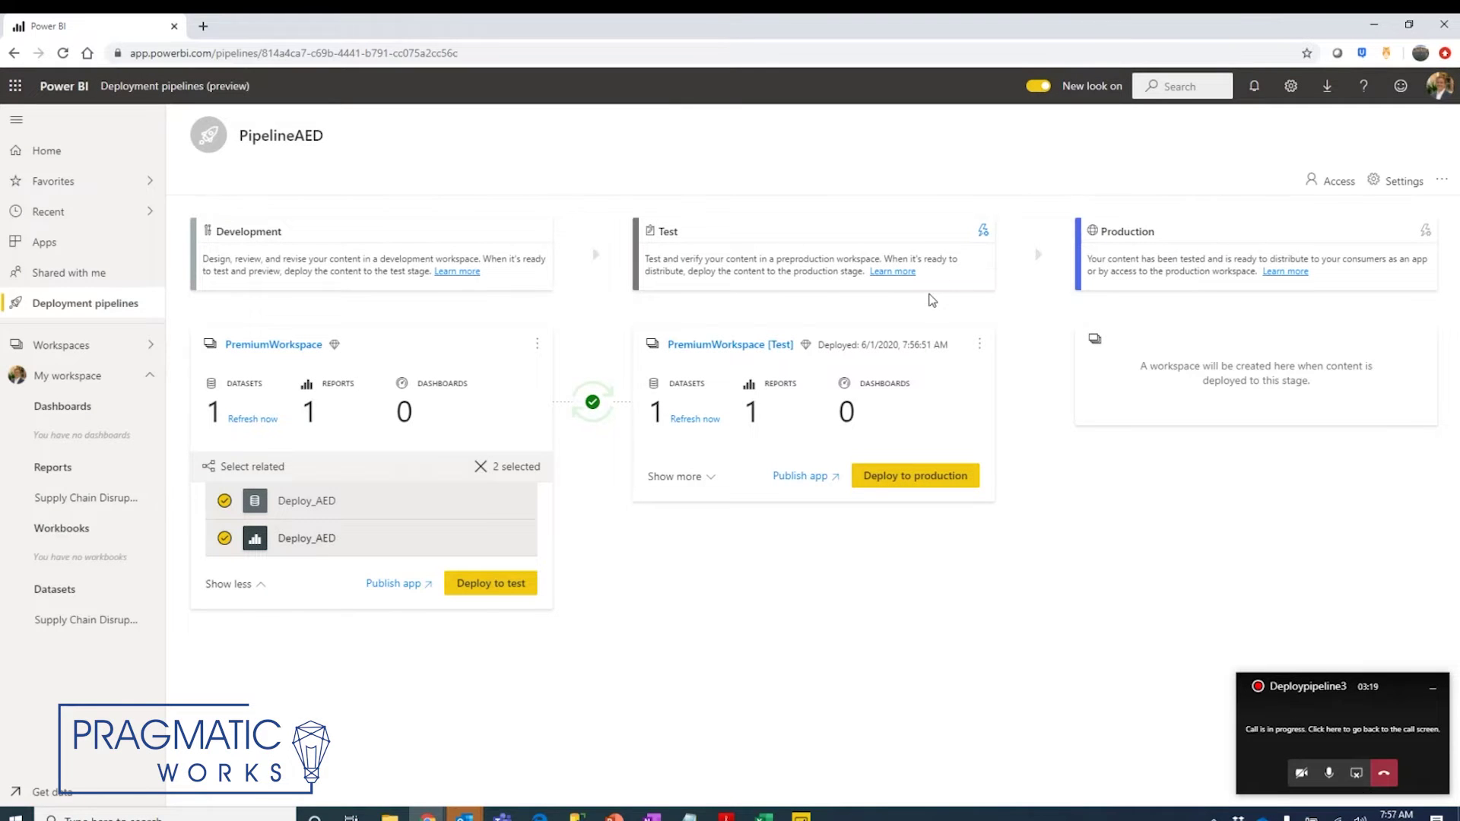
left_click(908, 479)
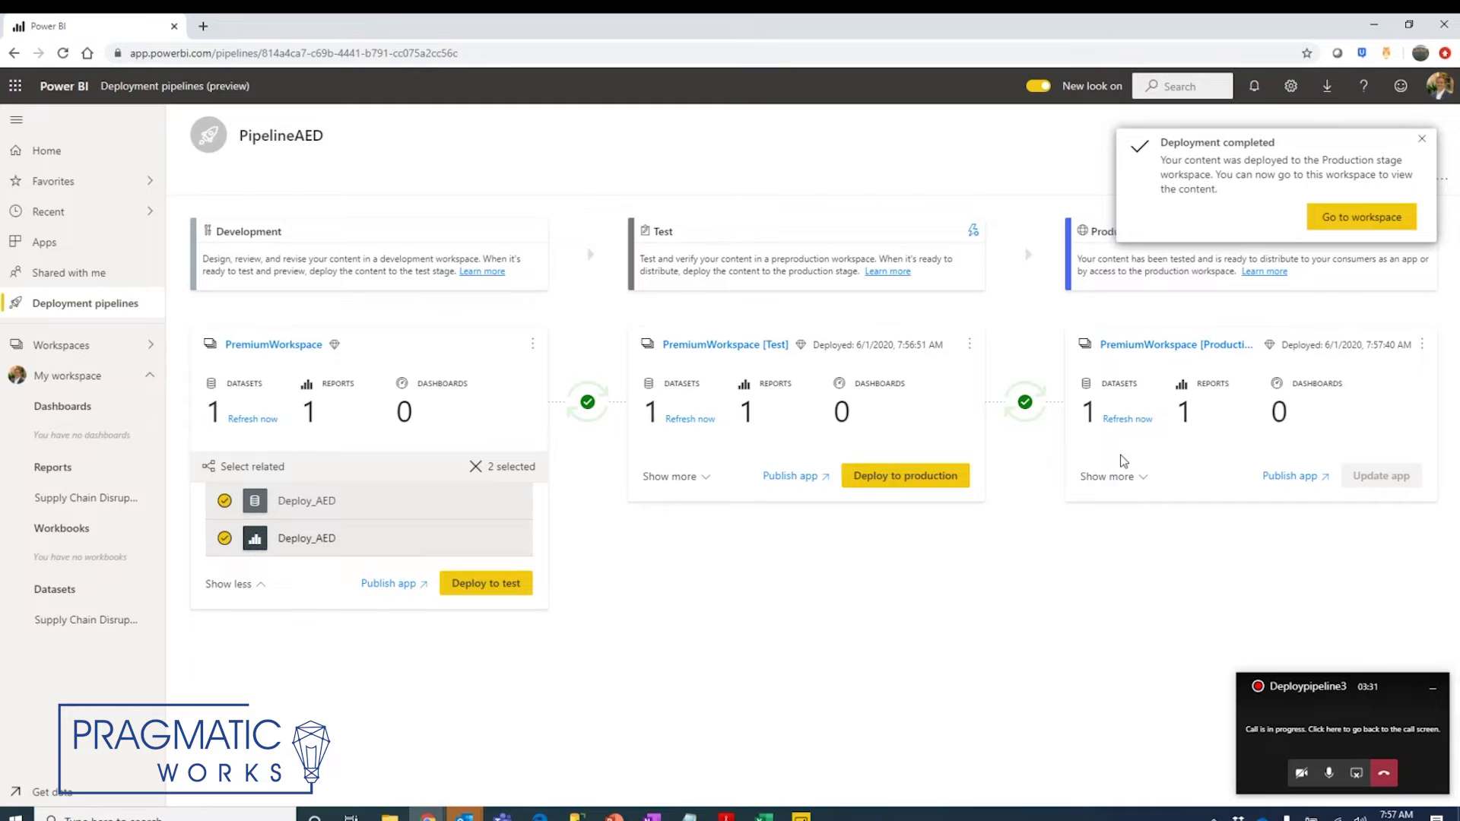
left_click(1123, 476)
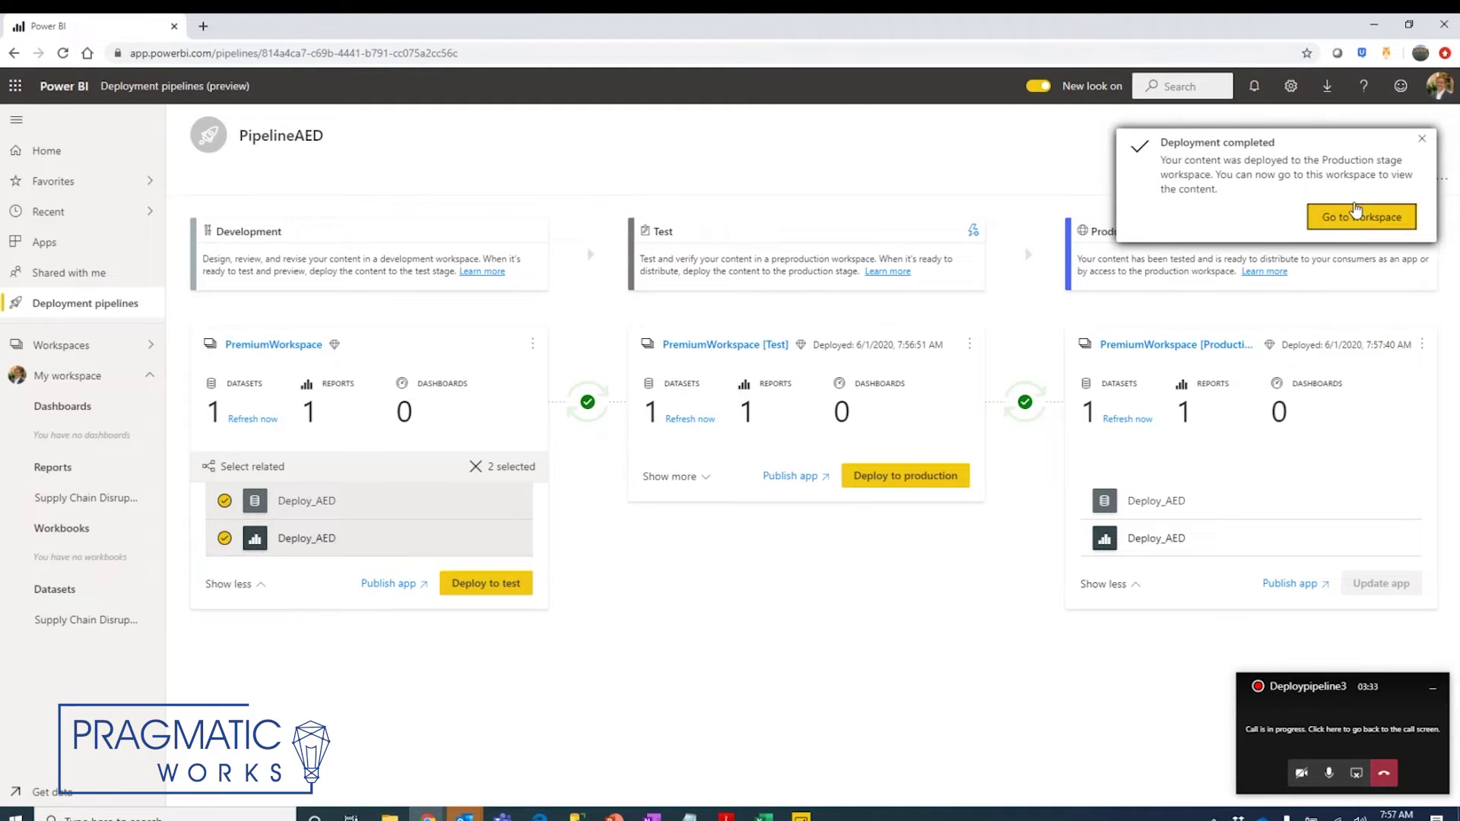
left_click(1421, 139)
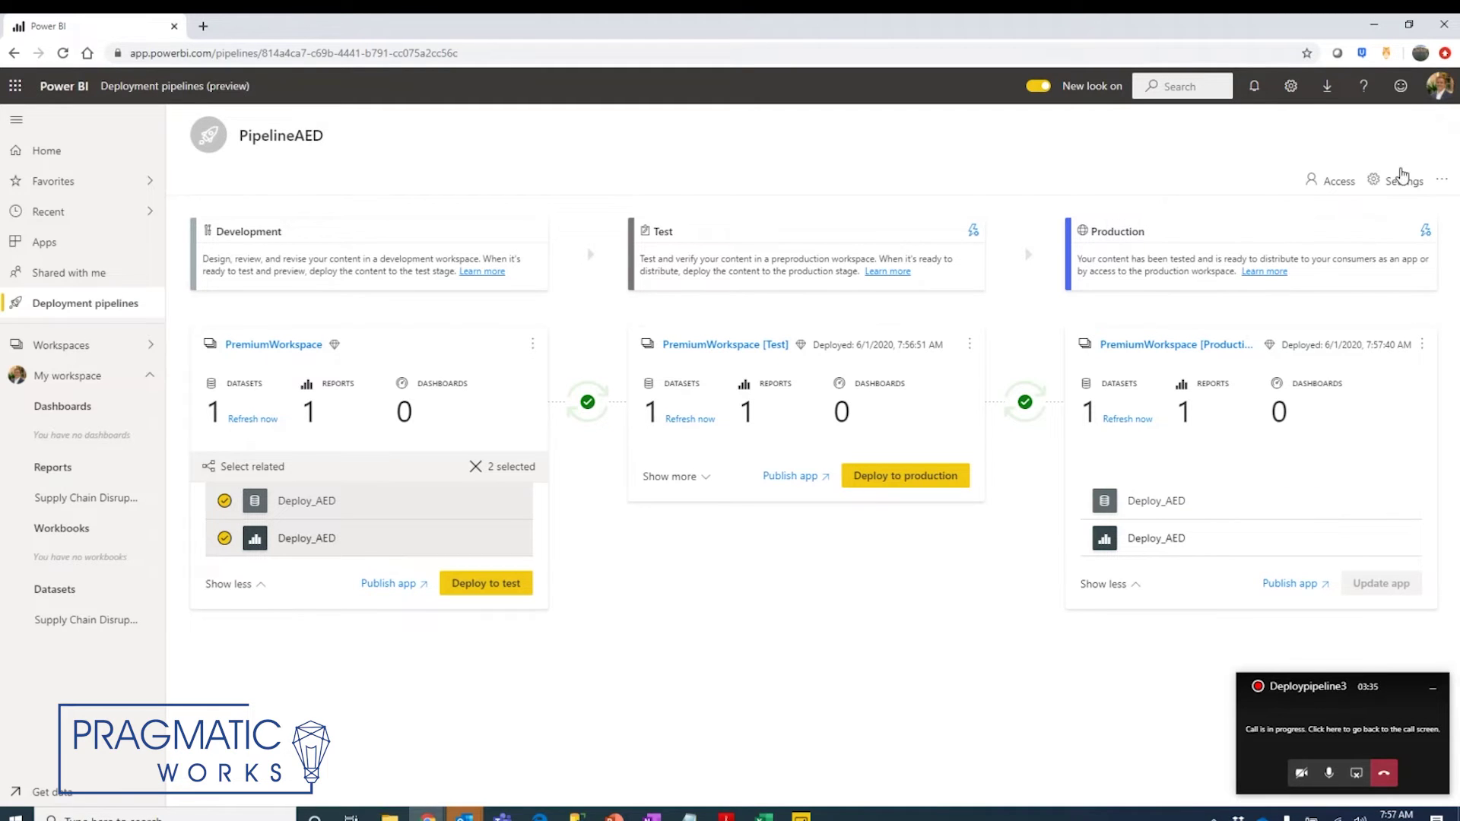
Step: In Production settings, add a Deploy_AED parameter rule changing Database from DEV to PROD, and save
left_click(1424, 229)
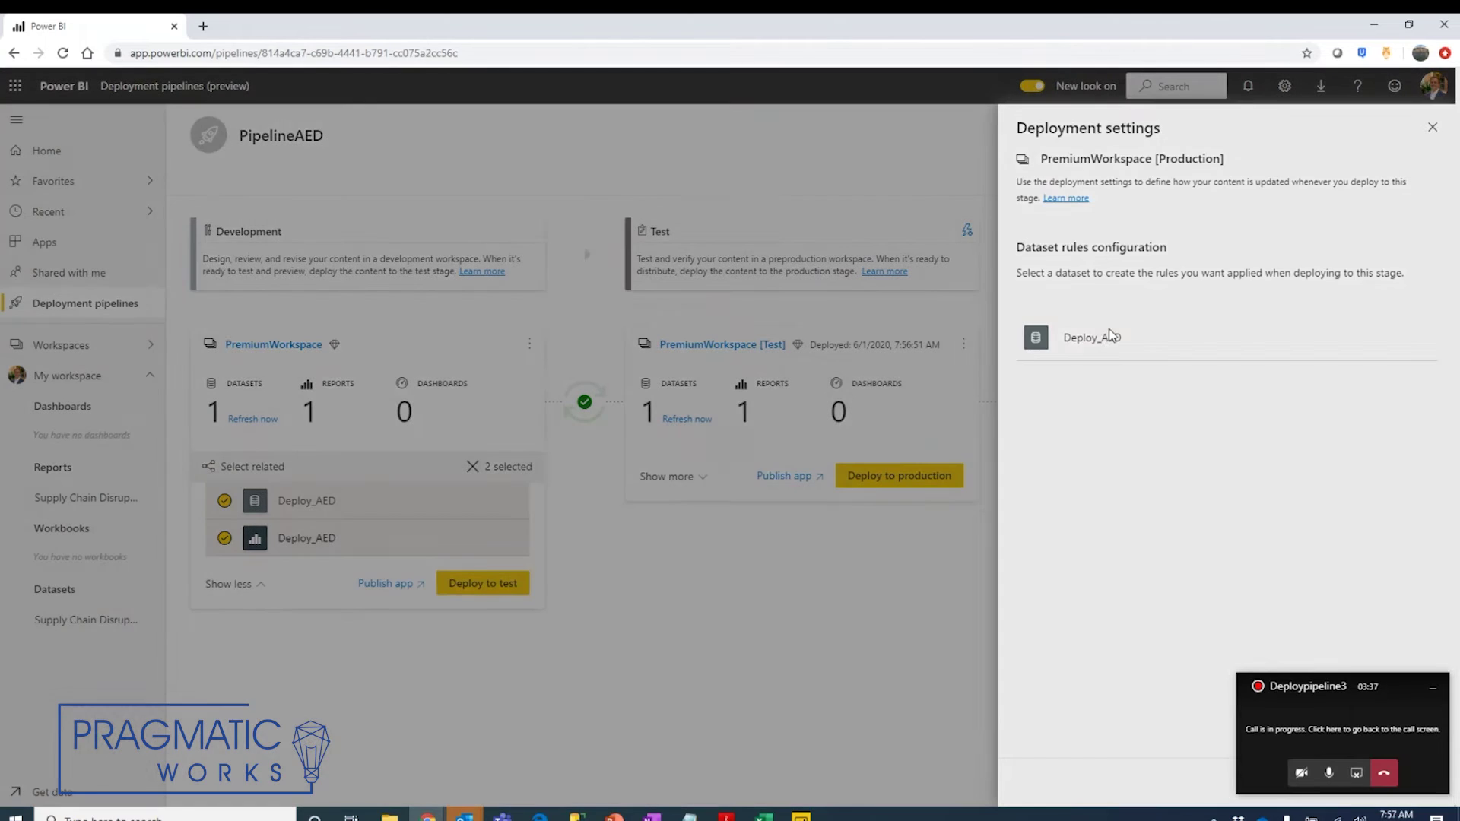
left_click(1111, 337)
left_click(1076, 426)
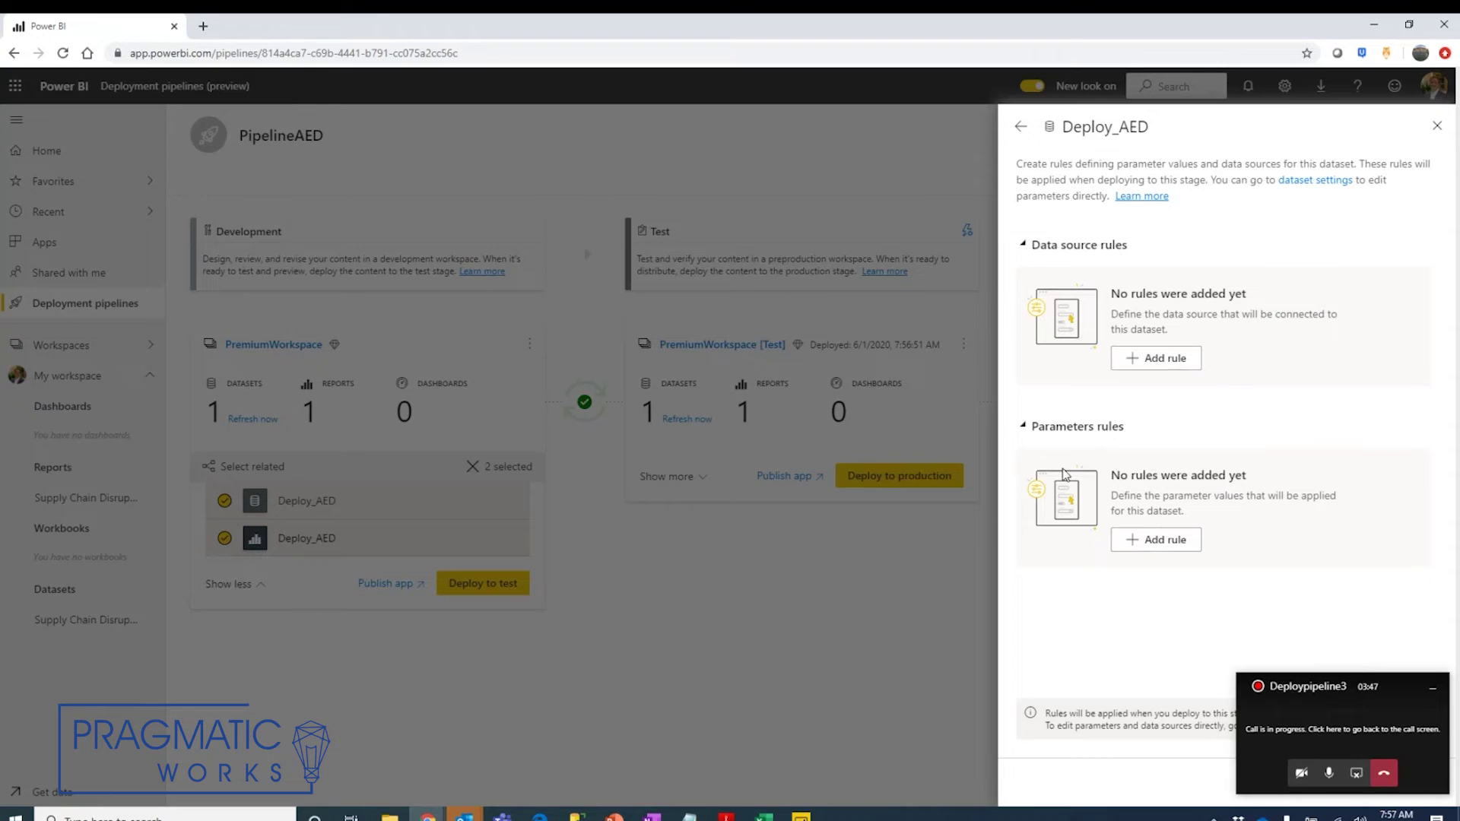
left_click(1144, 546)
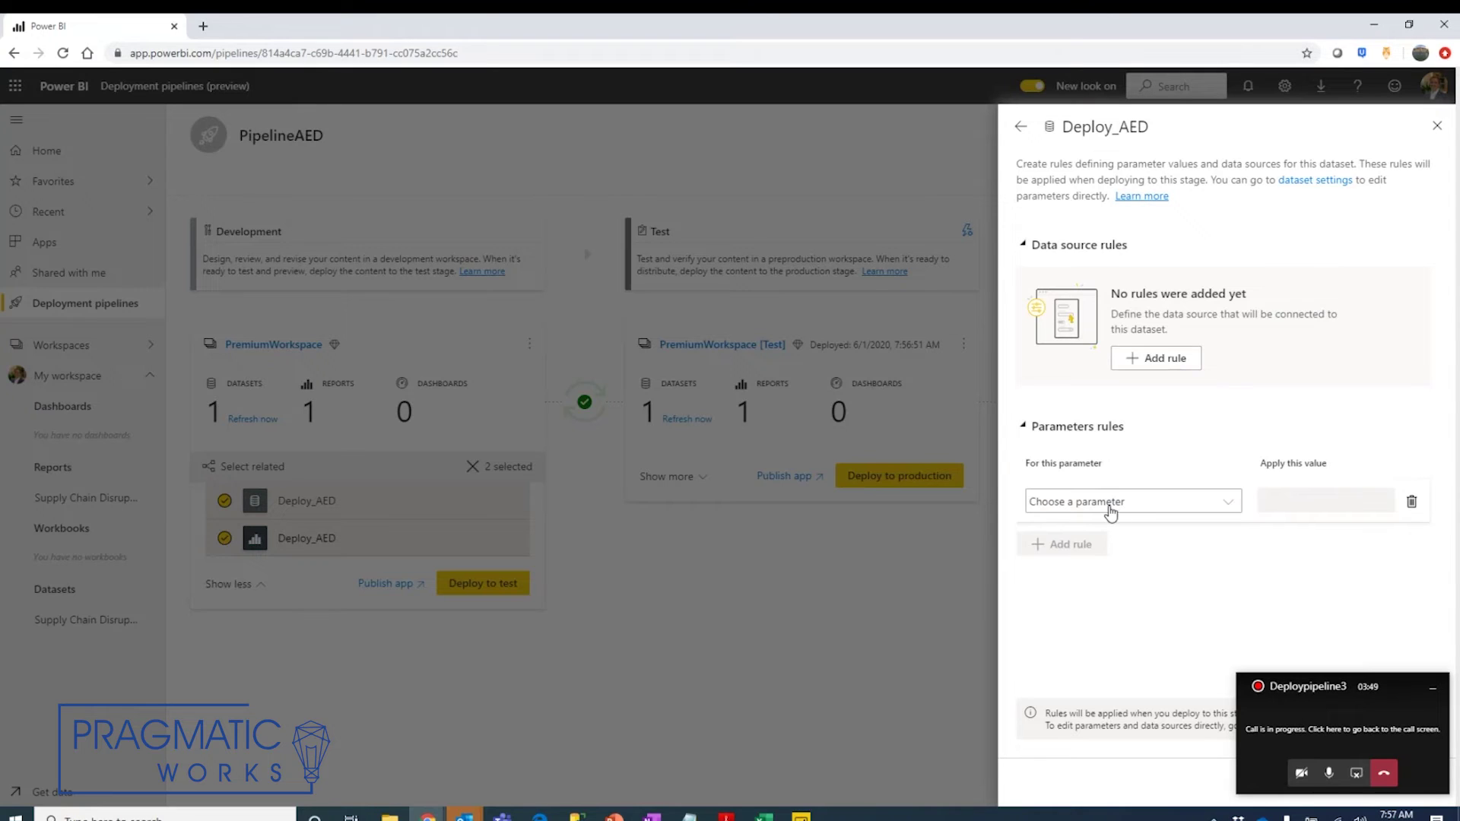
left_click(1111, 513)
left_click(1104, 531)
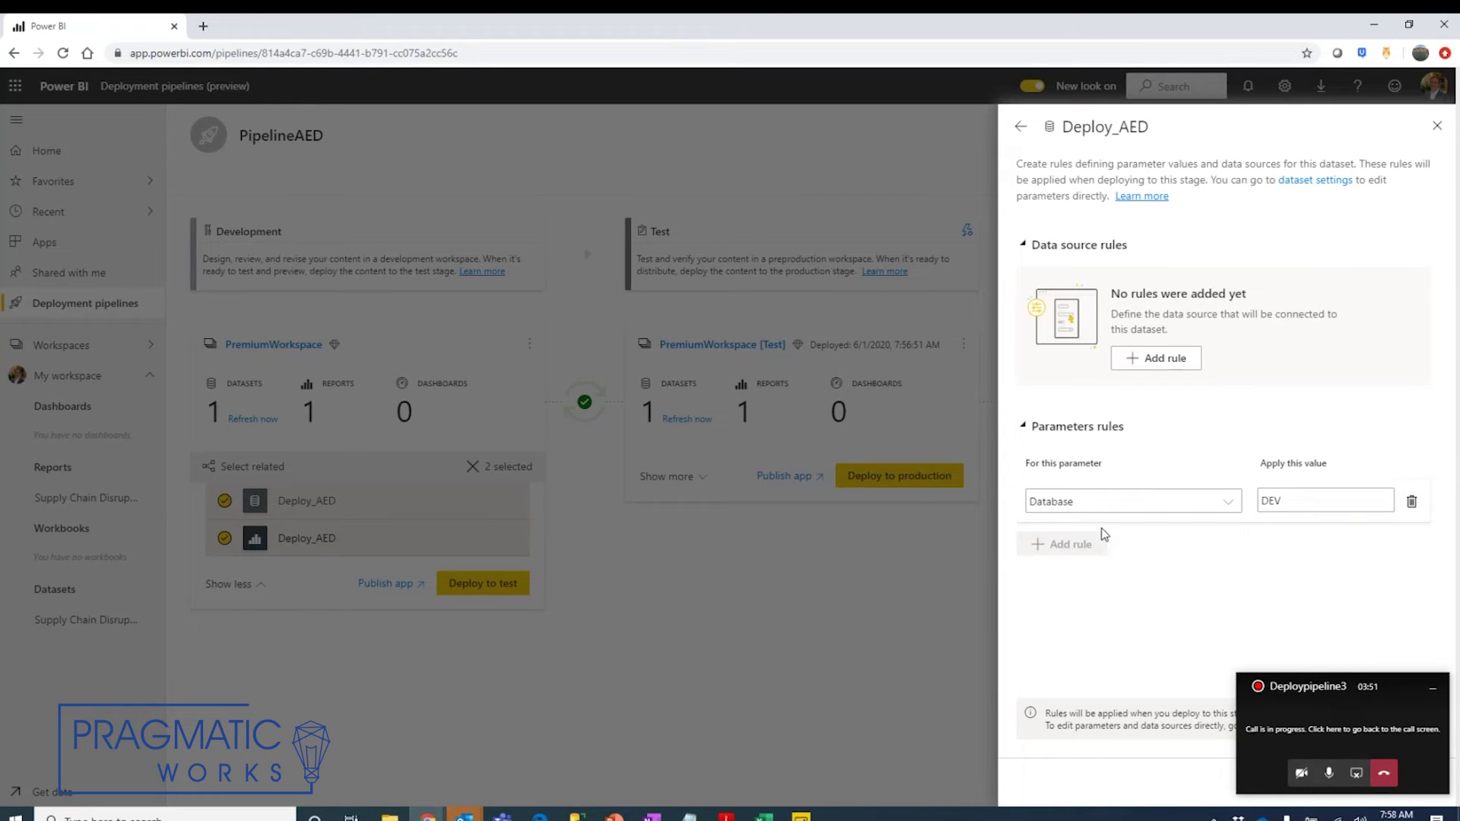
left_click_drag(1298, 498, 1251, 504)
type("PROD")
left_click(1431, 689)
left_click(1323, 782)
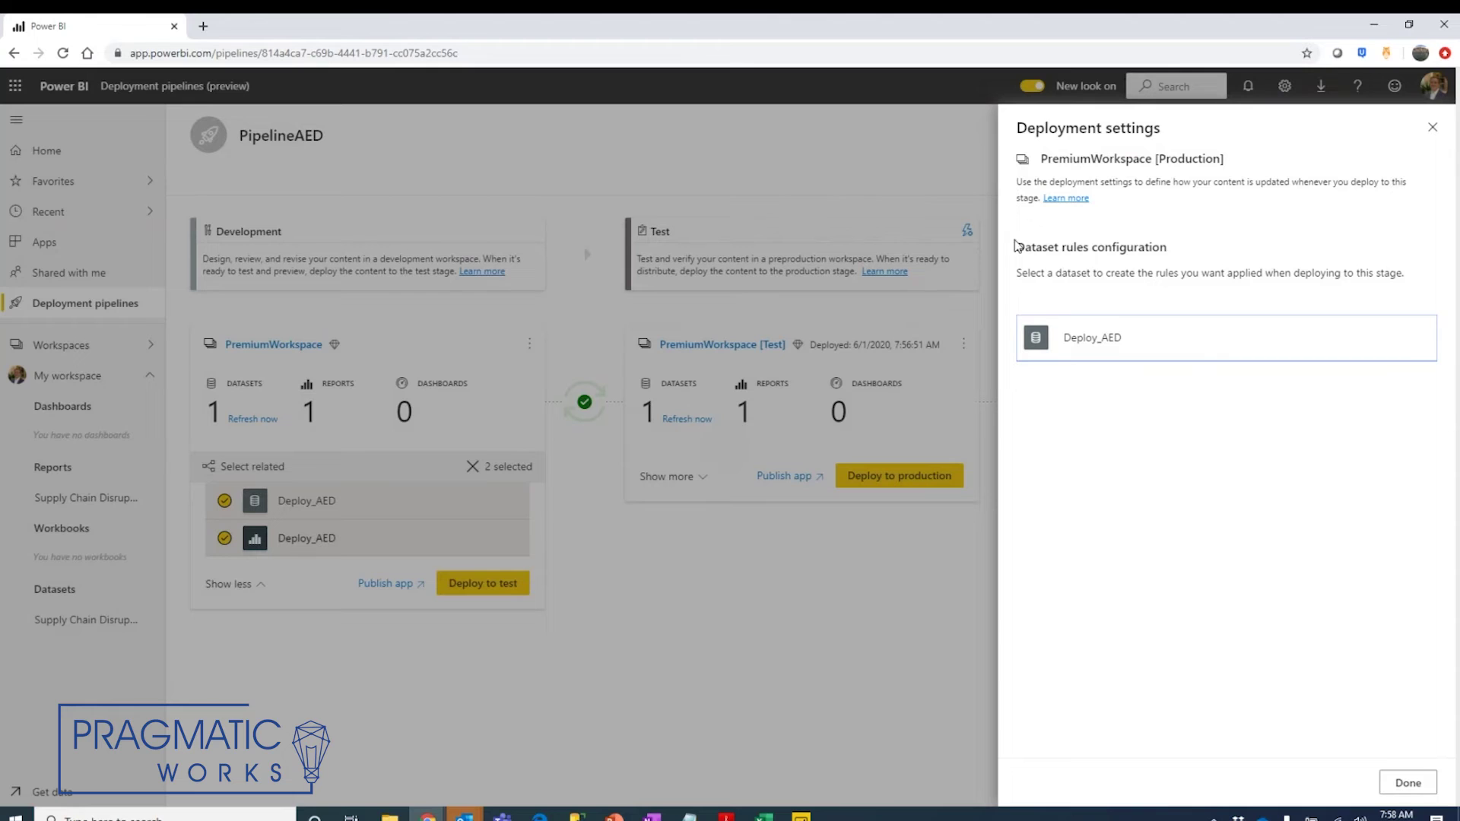
Step: Close the deployment settings with Done and list the Test stage's Deploy_AED dataset and report
left_click(1391, 780)
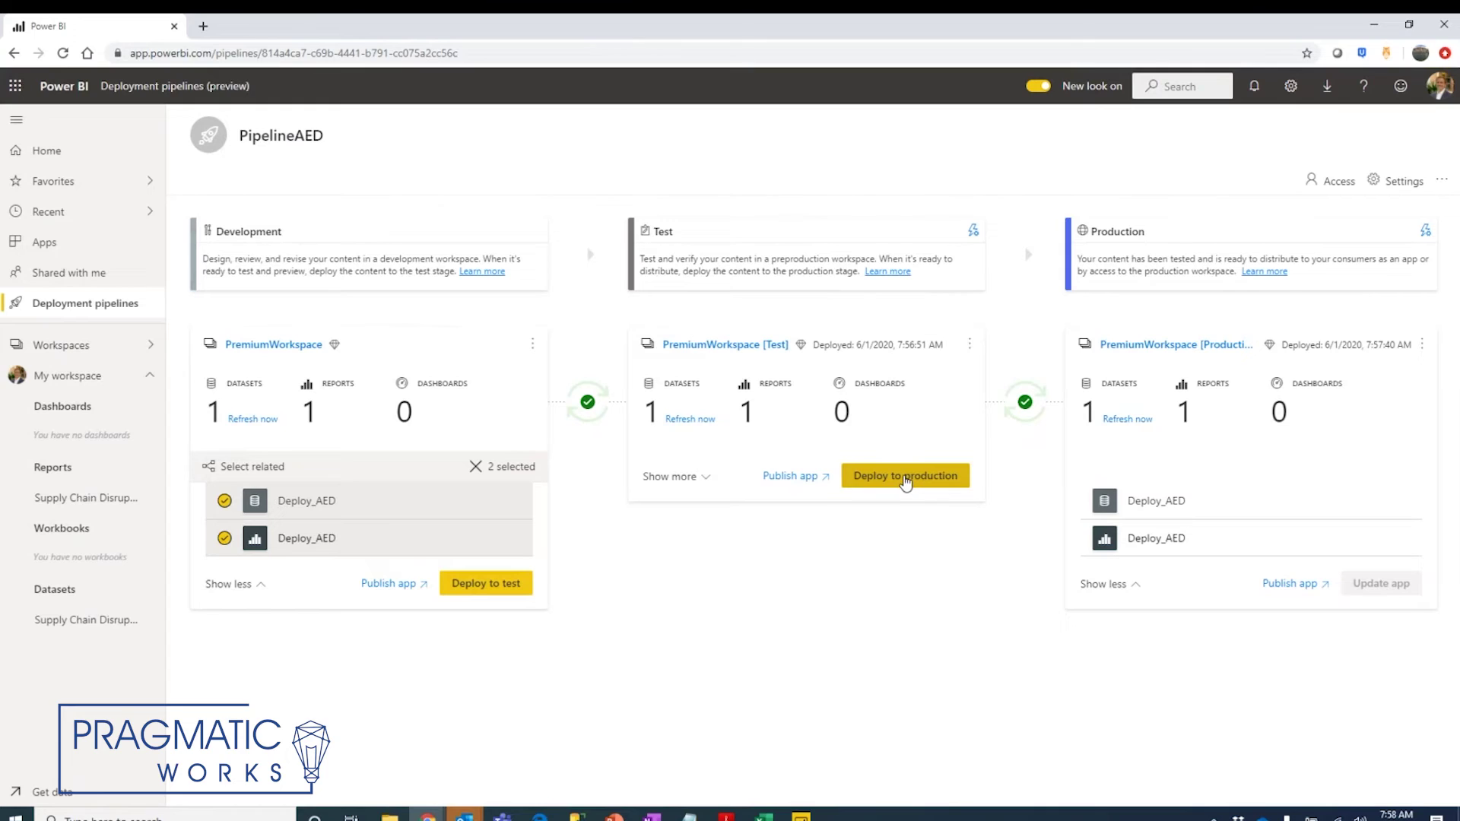
left_click(689, 477)
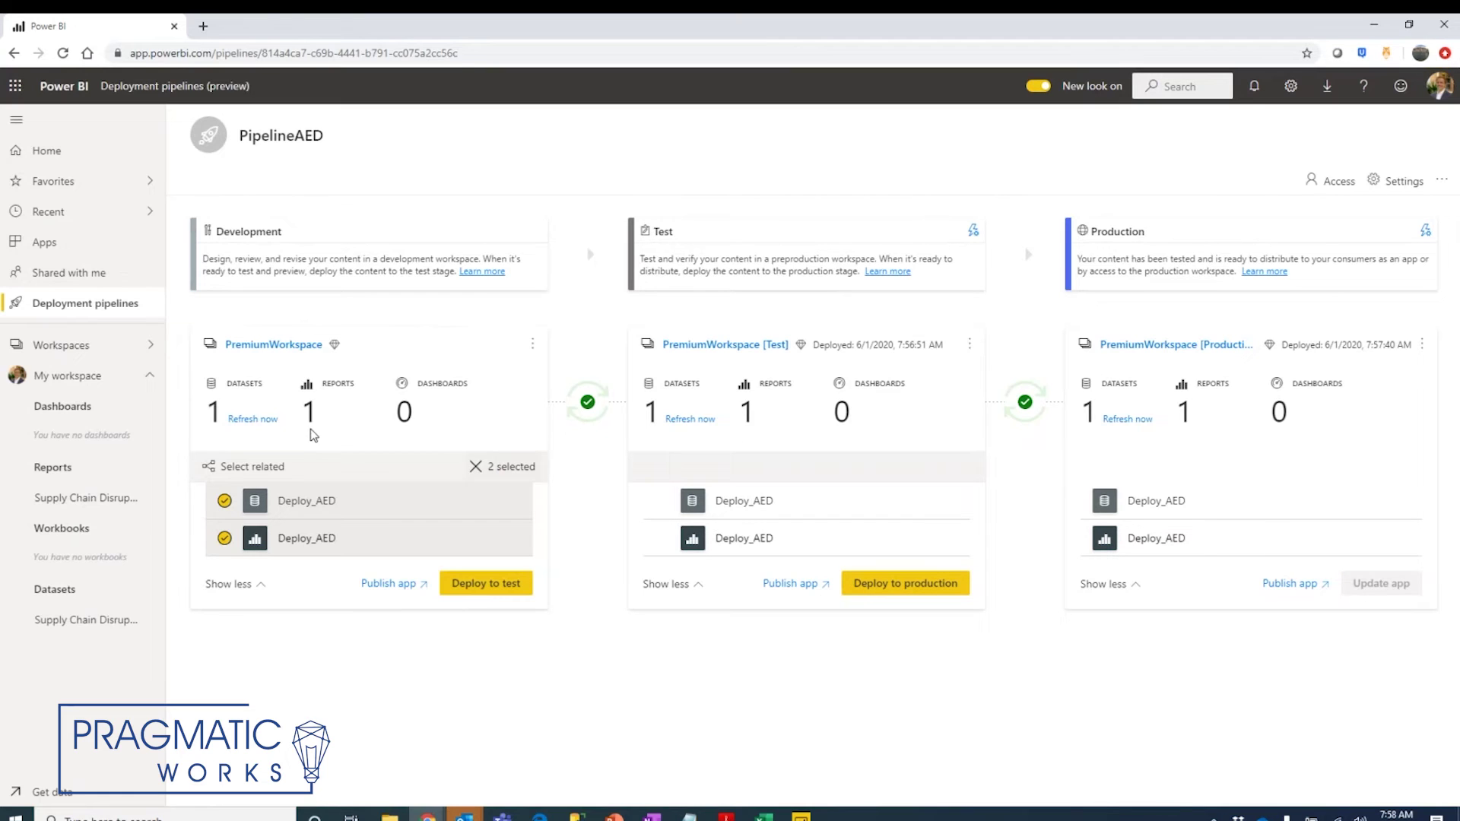
Step: Check the Workspaces list, then restore the Teams call mini-window from the taskbar preview
left_click(89, 348)
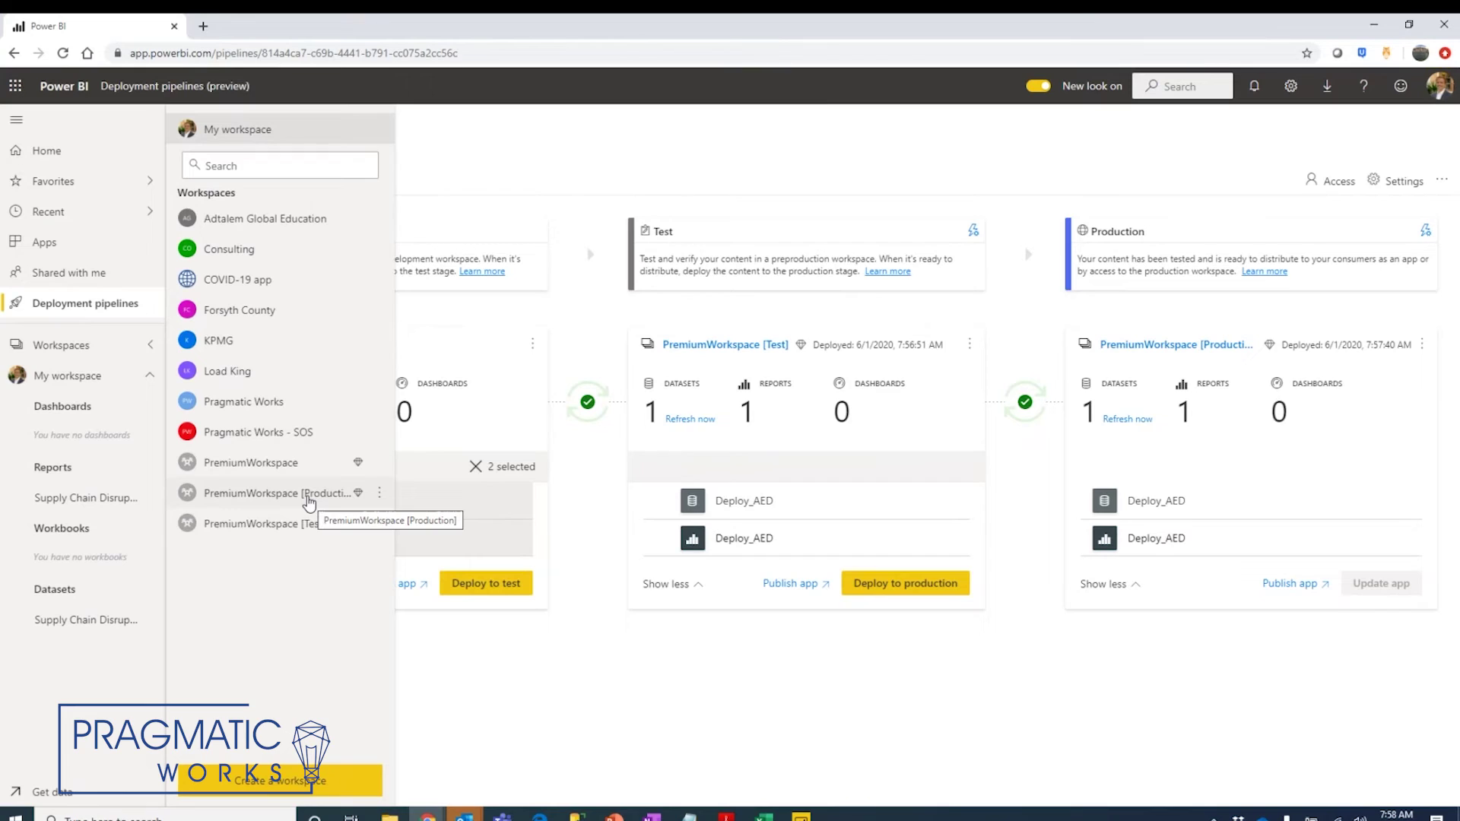
left_click(688, 732)
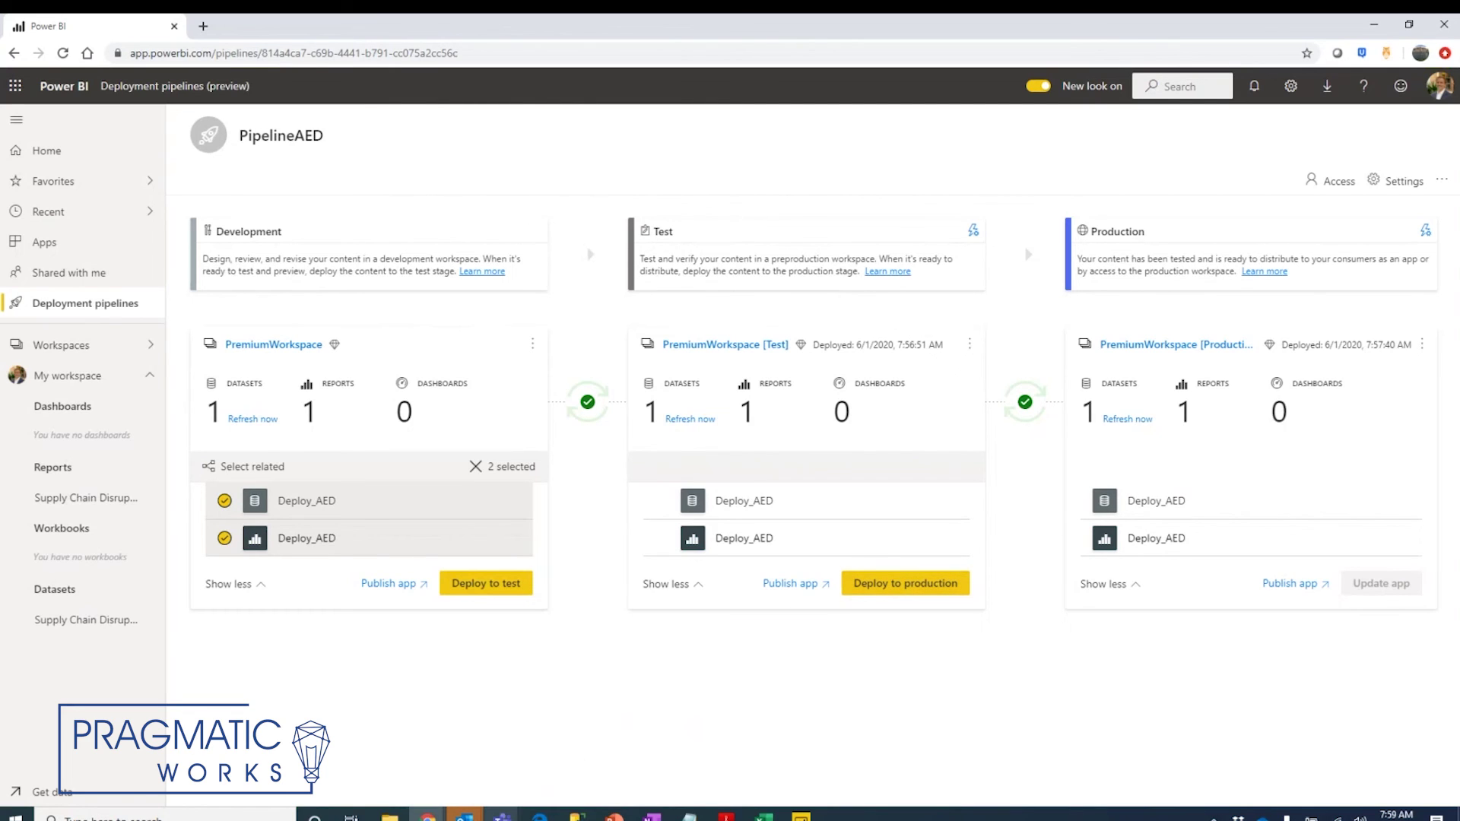
mouse_move(464, 816)
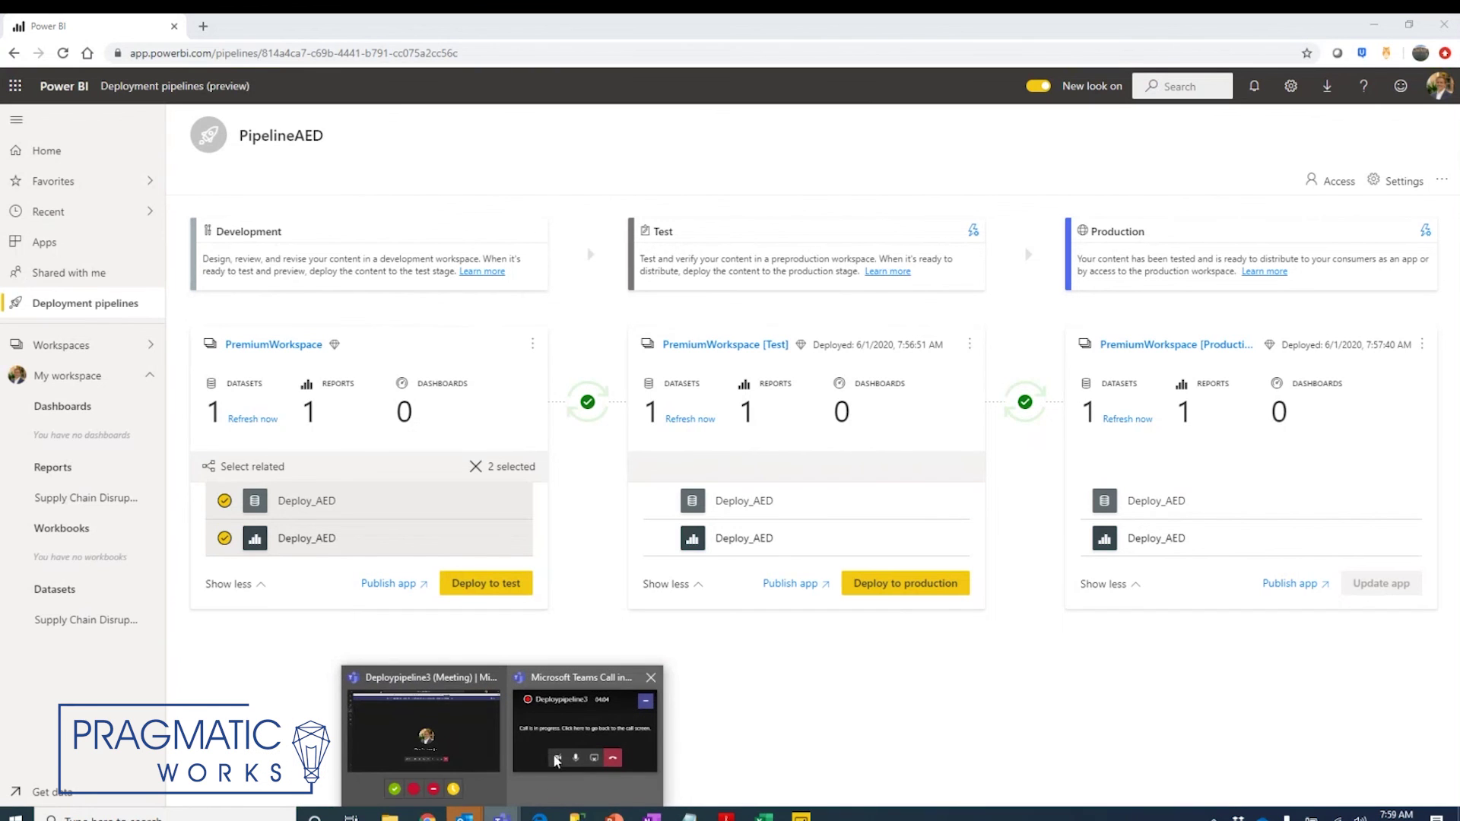
left_click(562, 732)
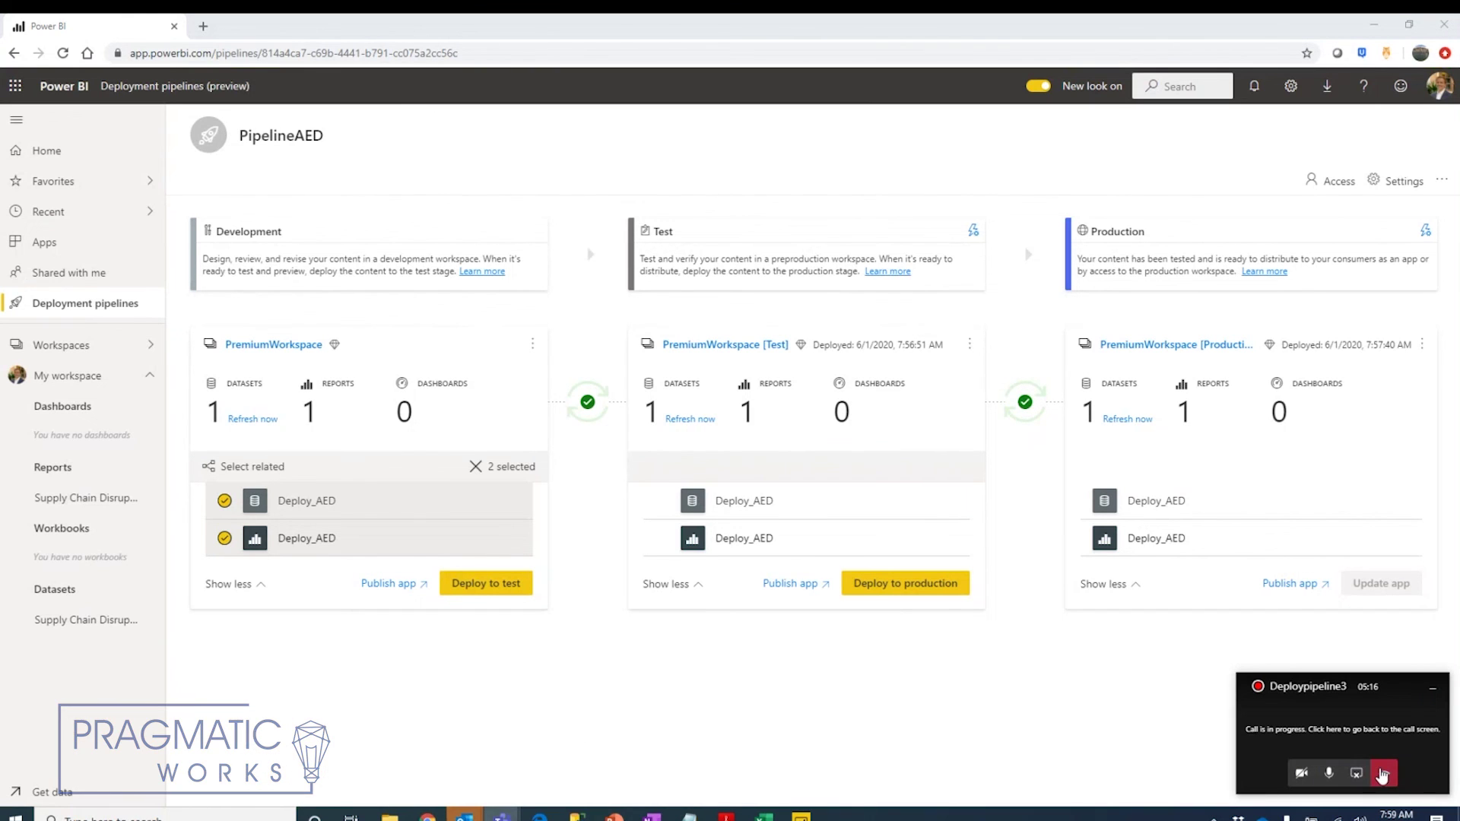